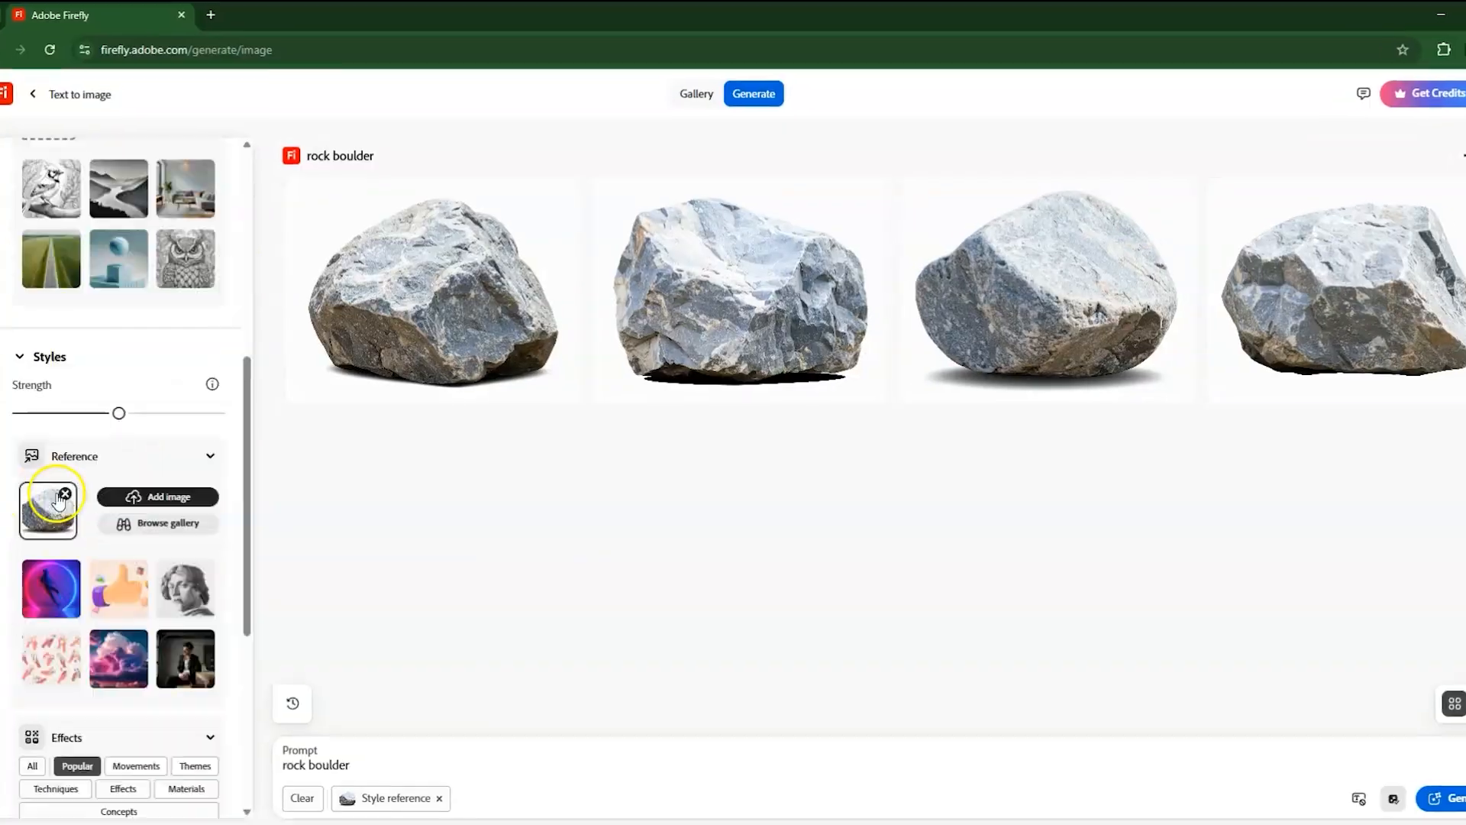
scroll(107, 320, down, 10)
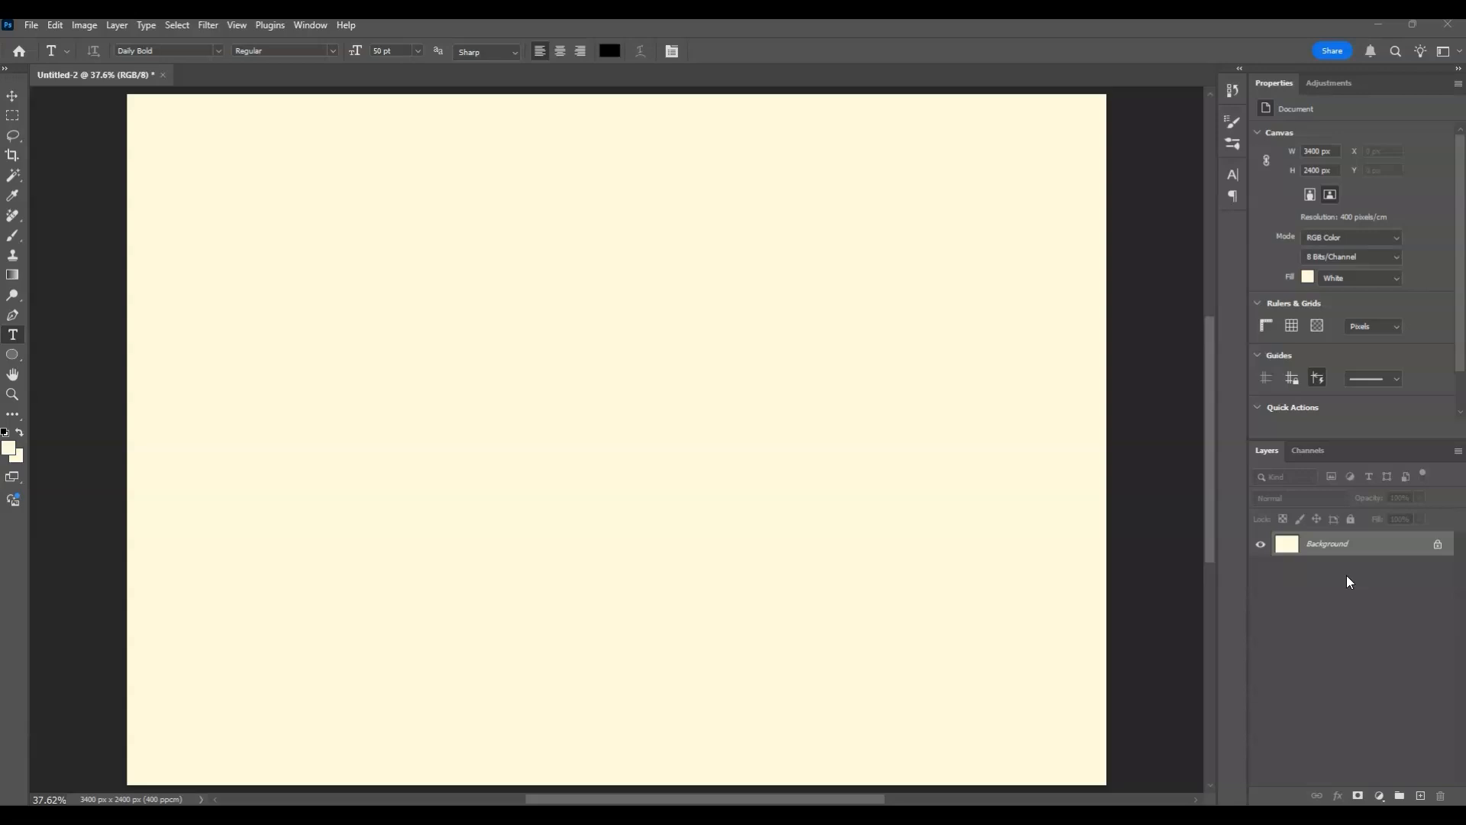
Set up the Type tool with black text colour, the Daily Bold font and the Regular style.
click(12, 336)
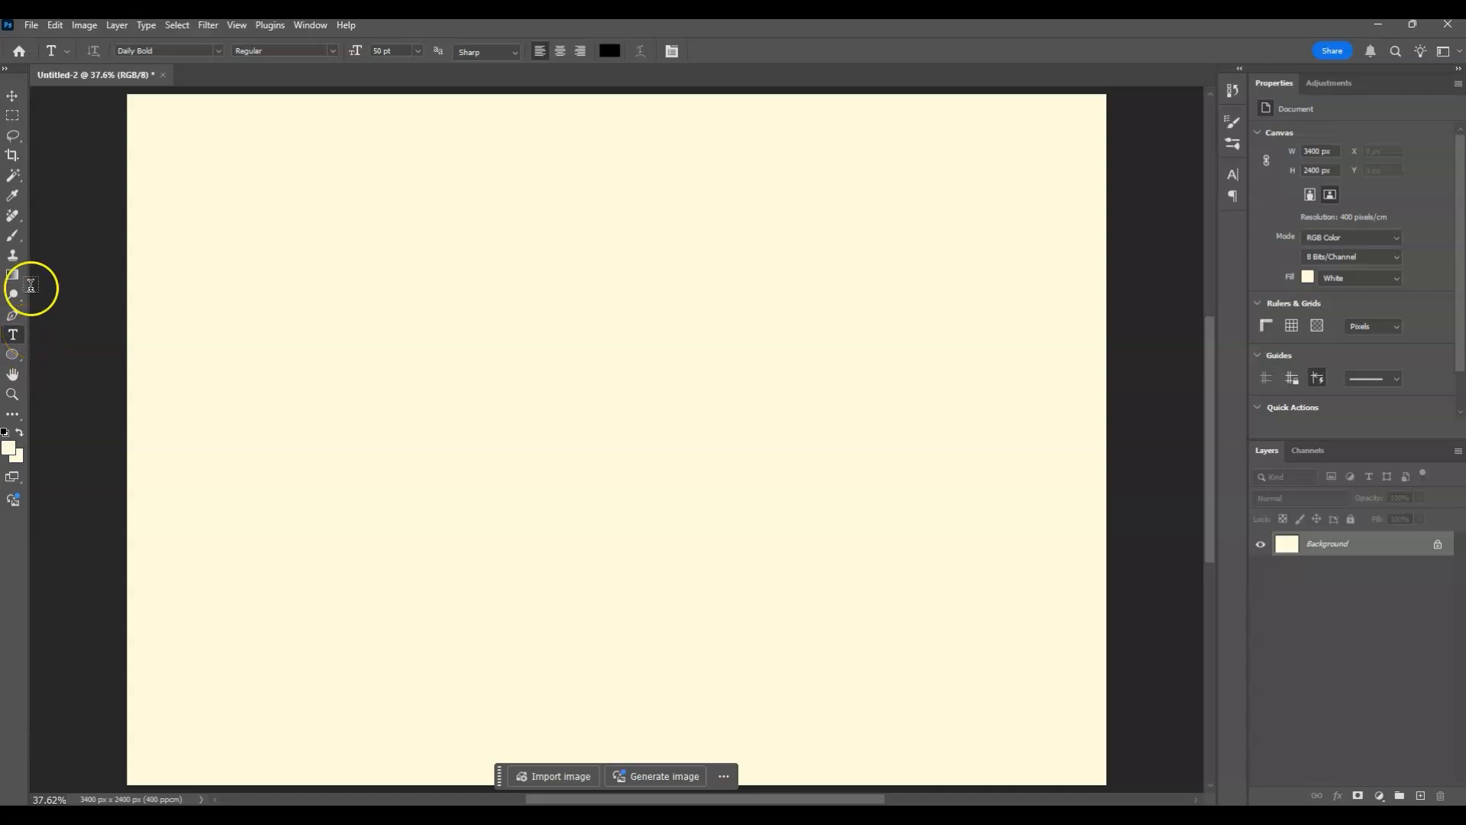
click(616, 52)
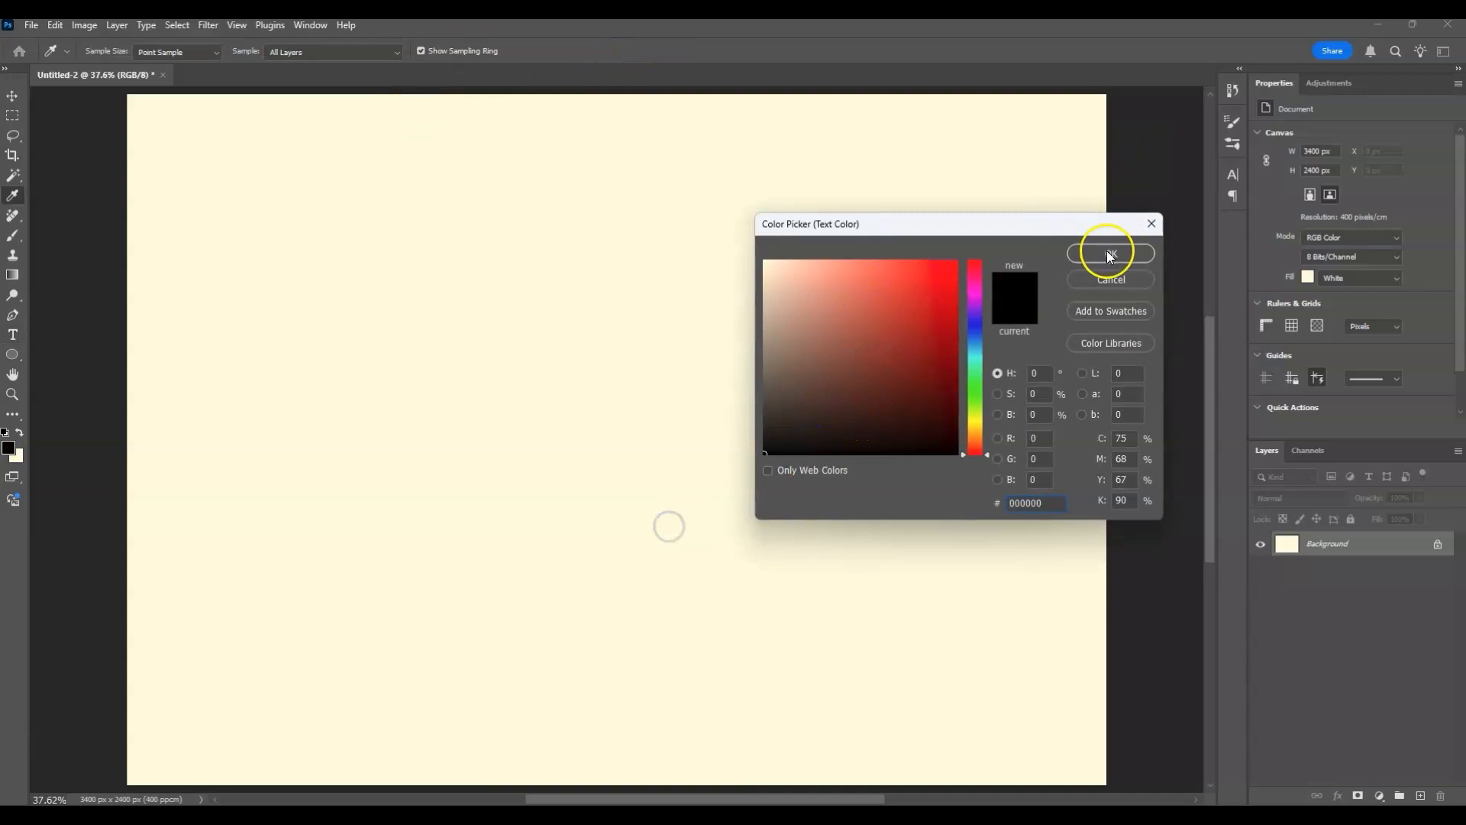
click(1109, 252)
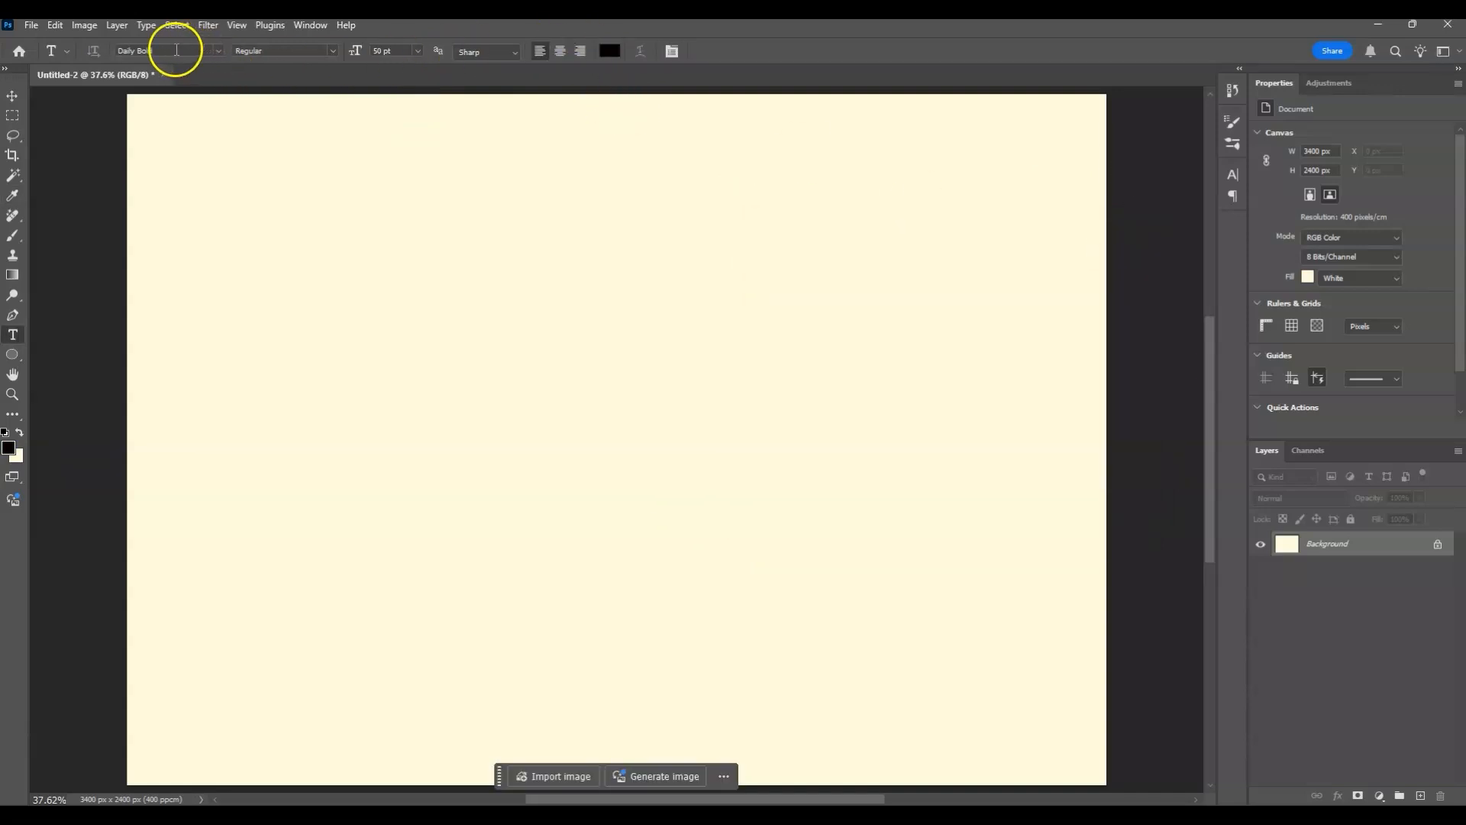
click(218, 51)
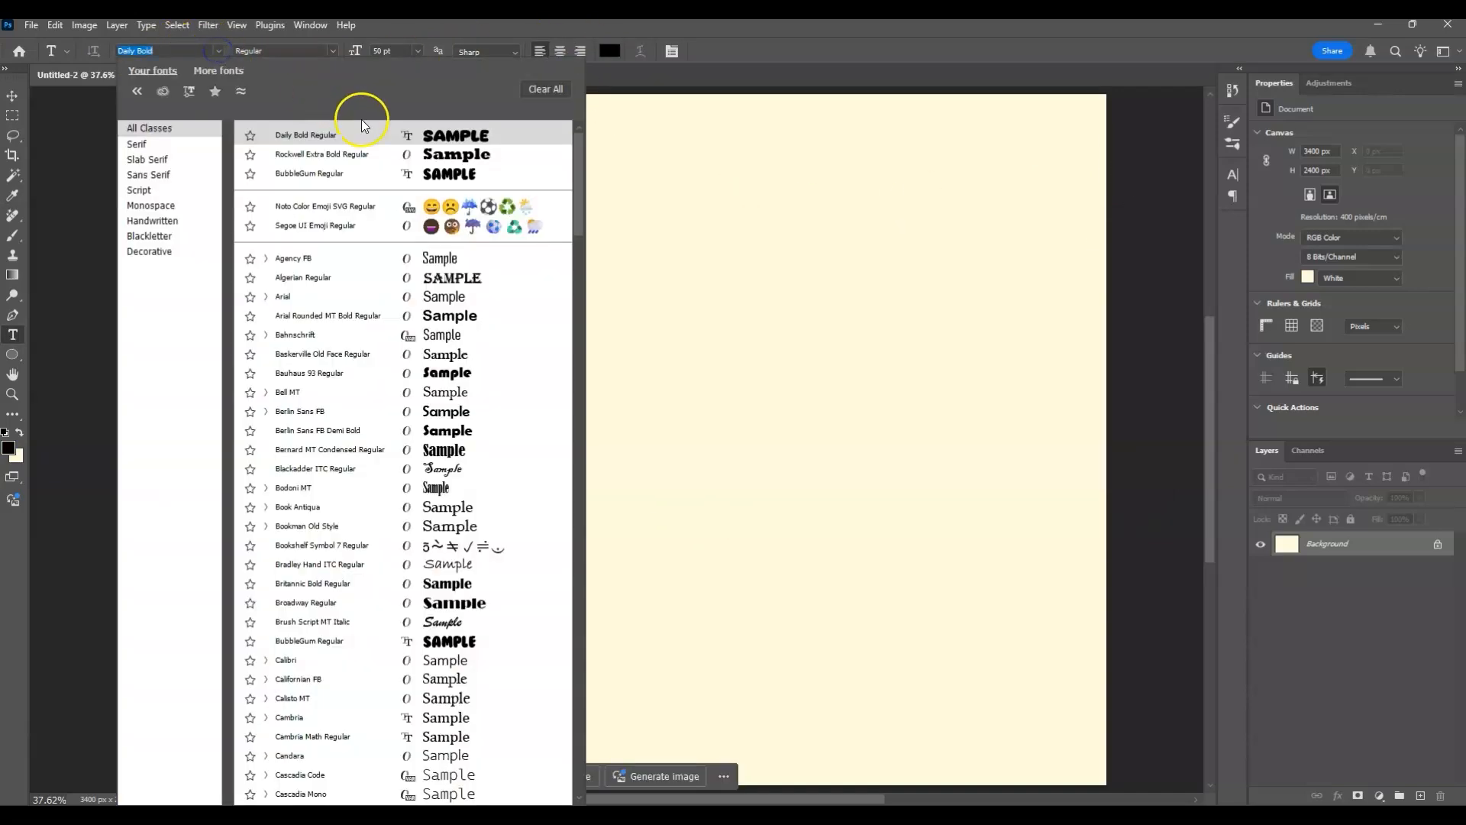
click(444, 131)
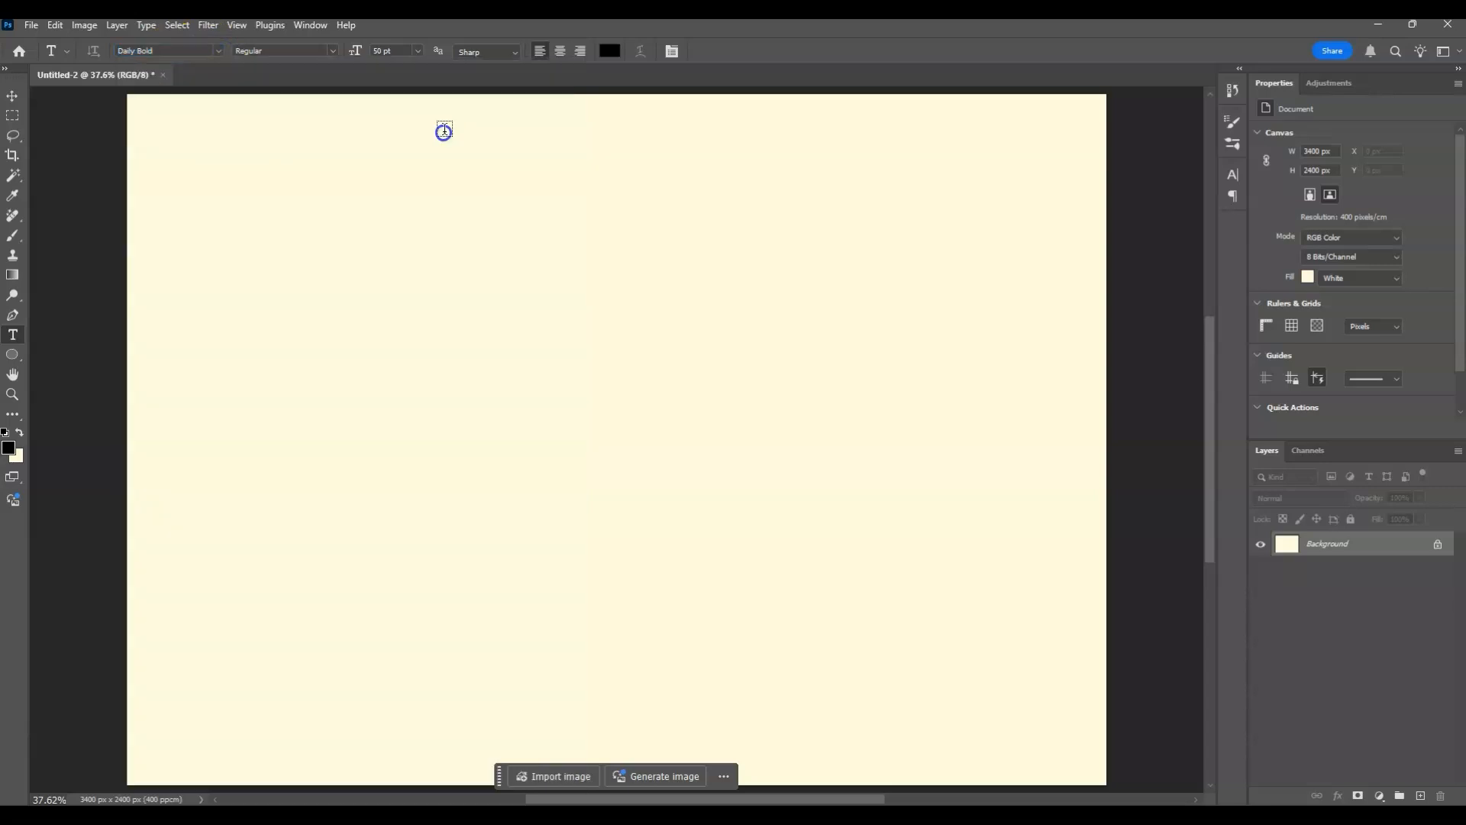
click(333, 50)
click(334, 68)
Add a text layer reading "ROCK TEXT" near the upper part of the cream canvas.
click(351, 277)
drag(403, 239, 1059, 234)
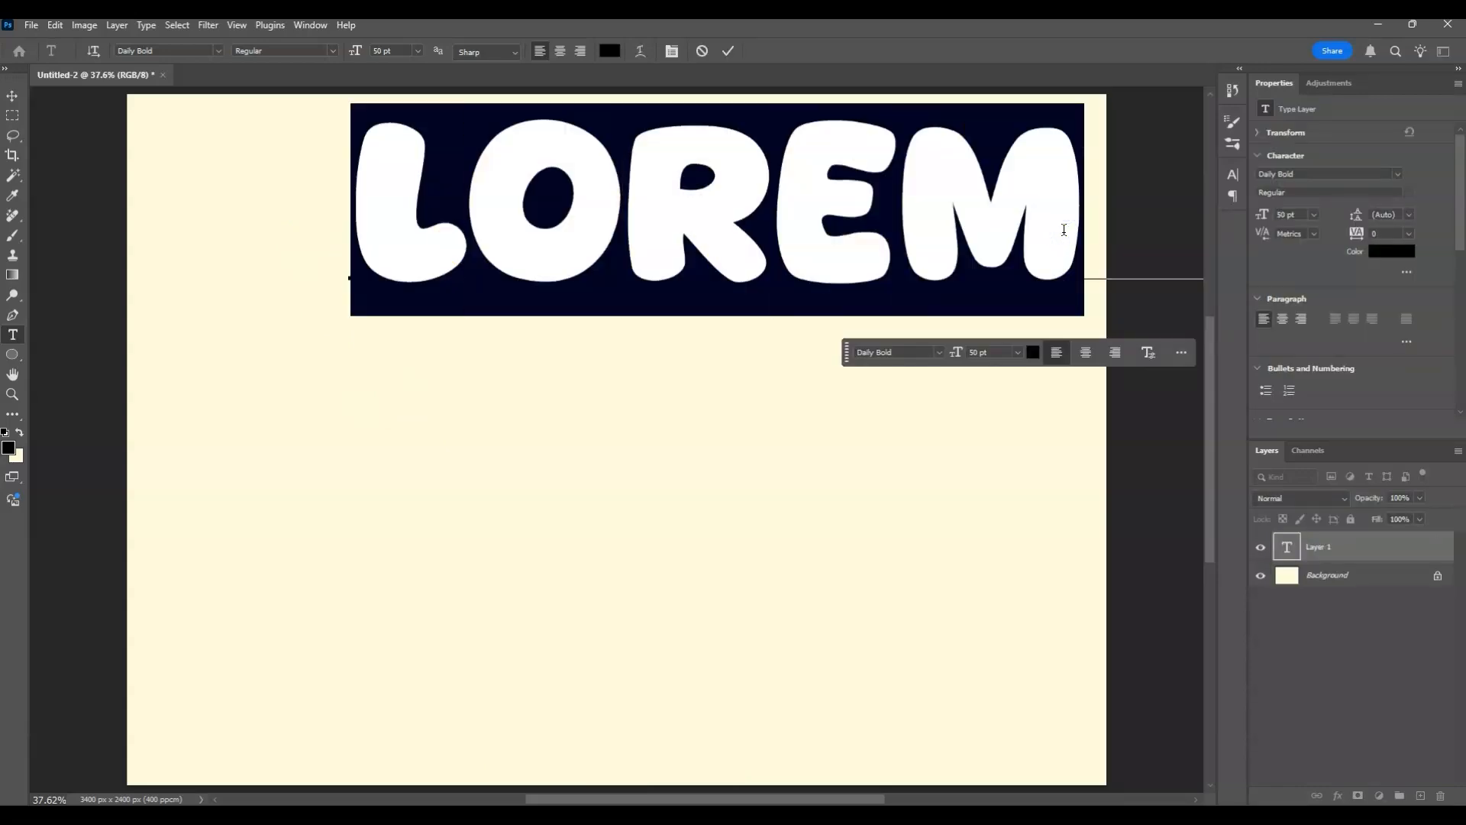
text(ROC)
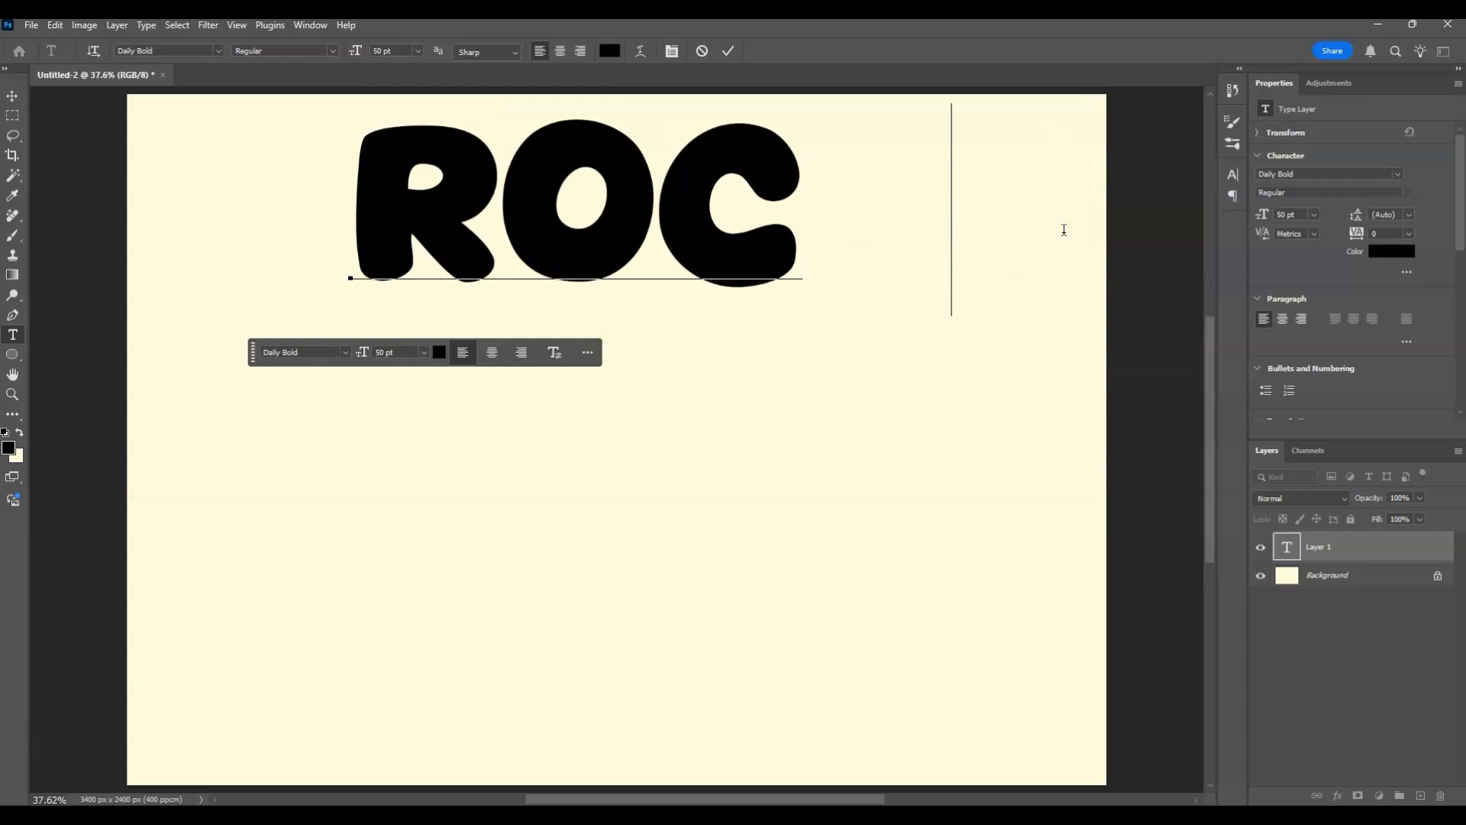
text(K)
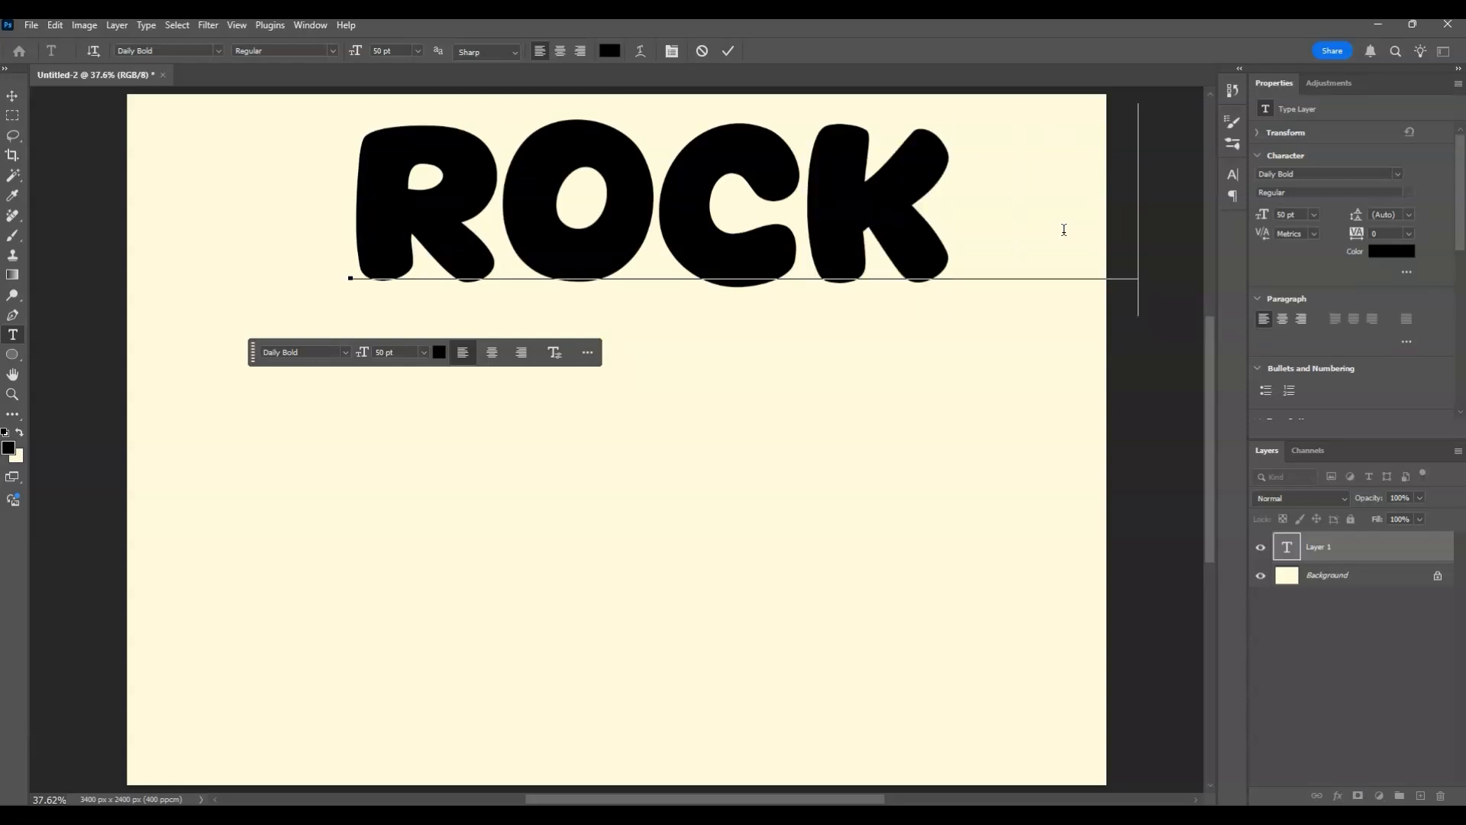
text( T)
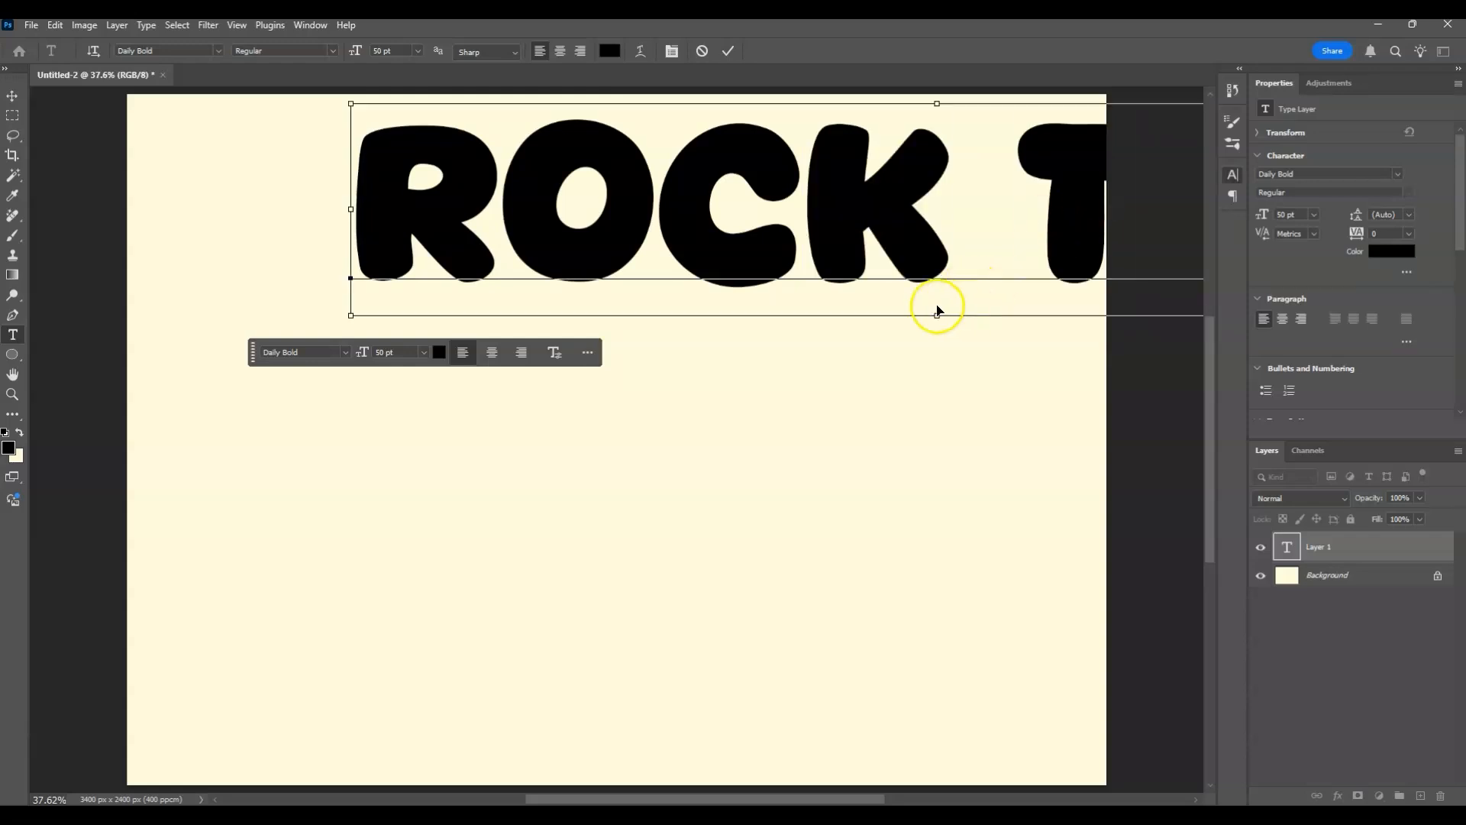
key(ctrl+t)
click(1321, 649)
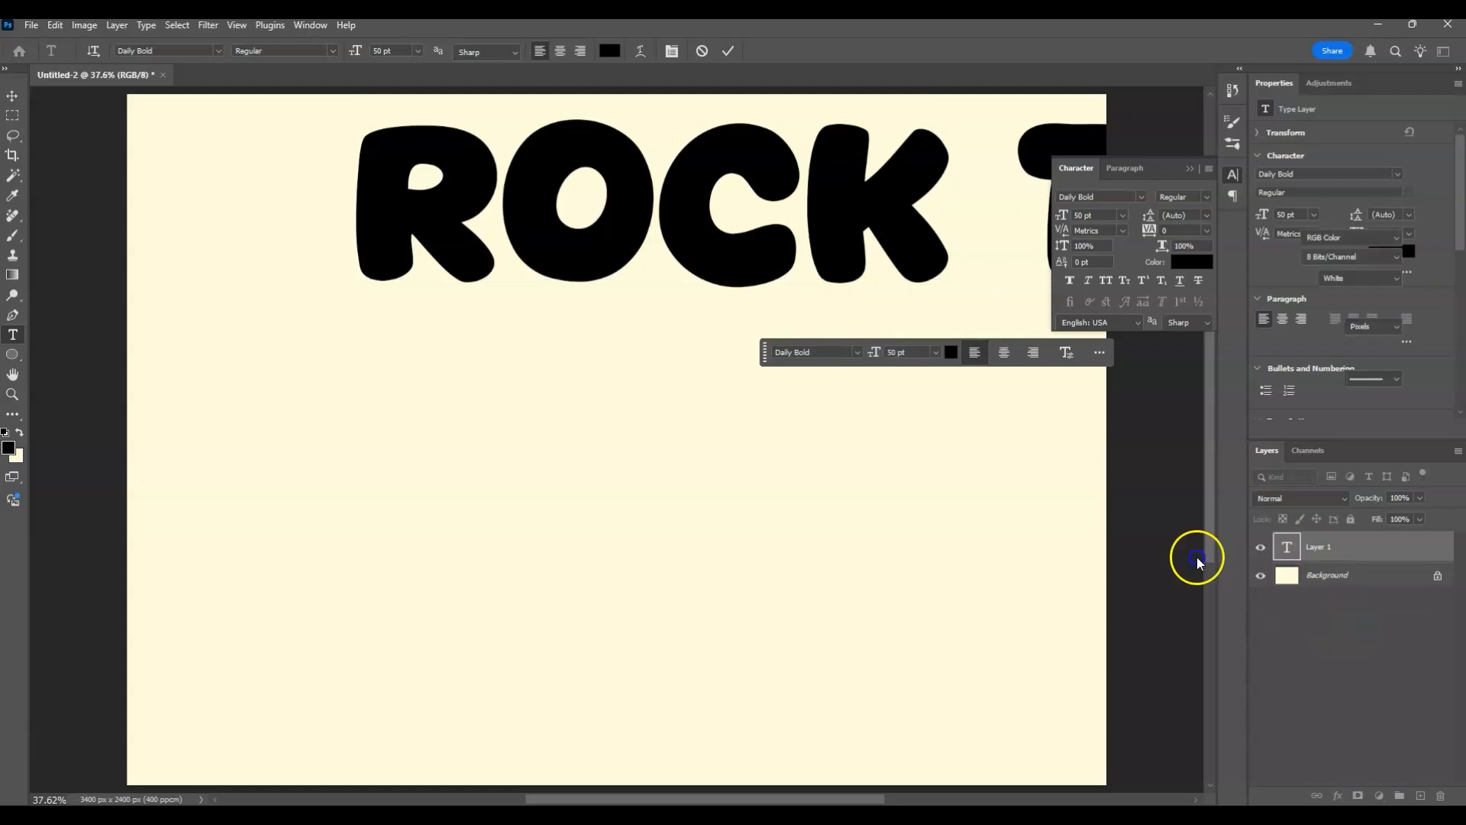
click(1377, 548)
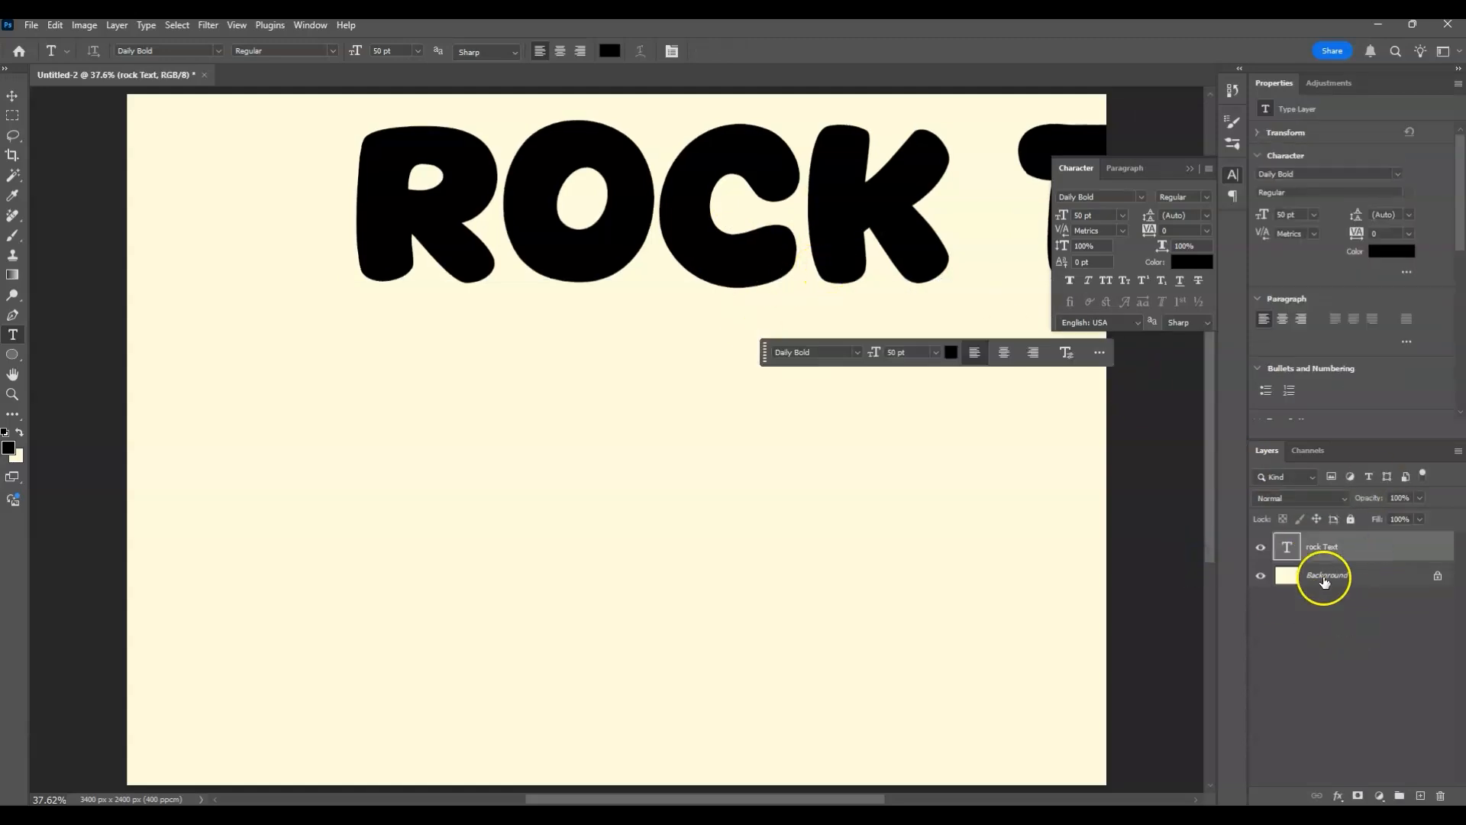
Scale the ROCK TEXT layer down to 39 pt so it fits the canvas width, and centre it horizontally.
key(ctrl+t)
drag(855, 223, 619, 366)
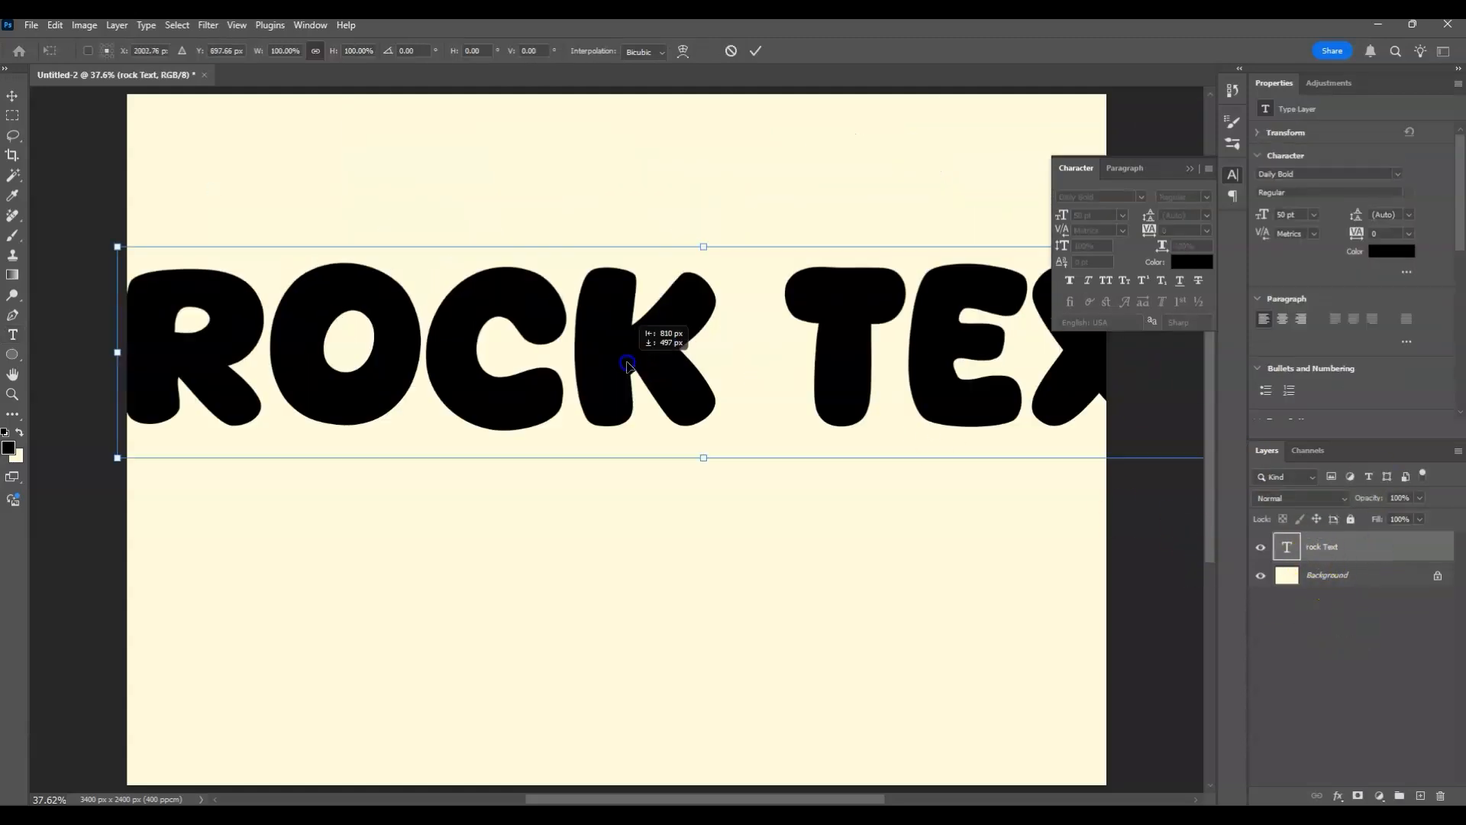
drag(706, 260, 718, 306)
drag(774, 365, 702, 405)
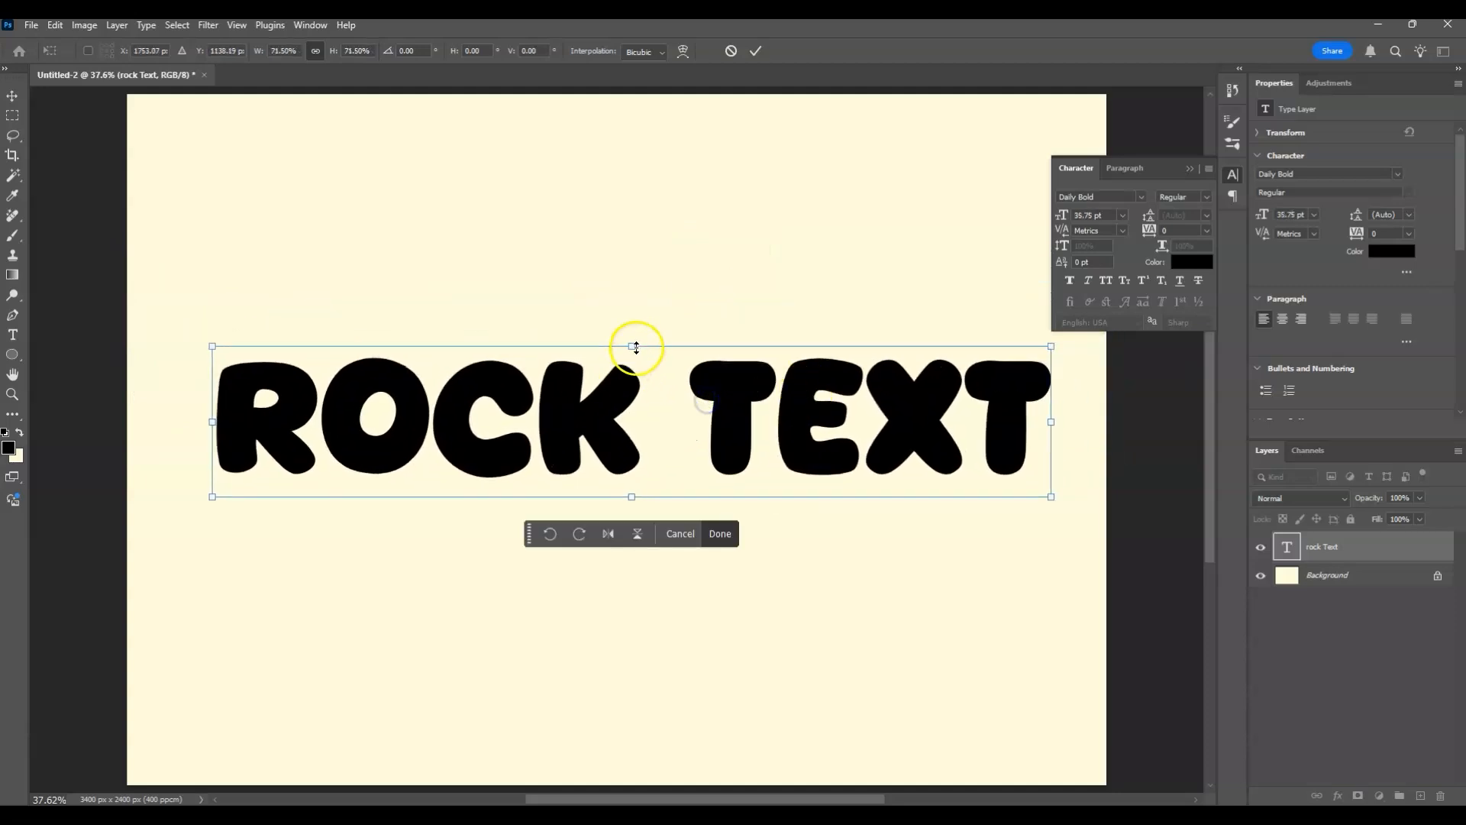
drag(638, 341, 639, 333)
drag(671, 410, 656, 410)
key(Return)
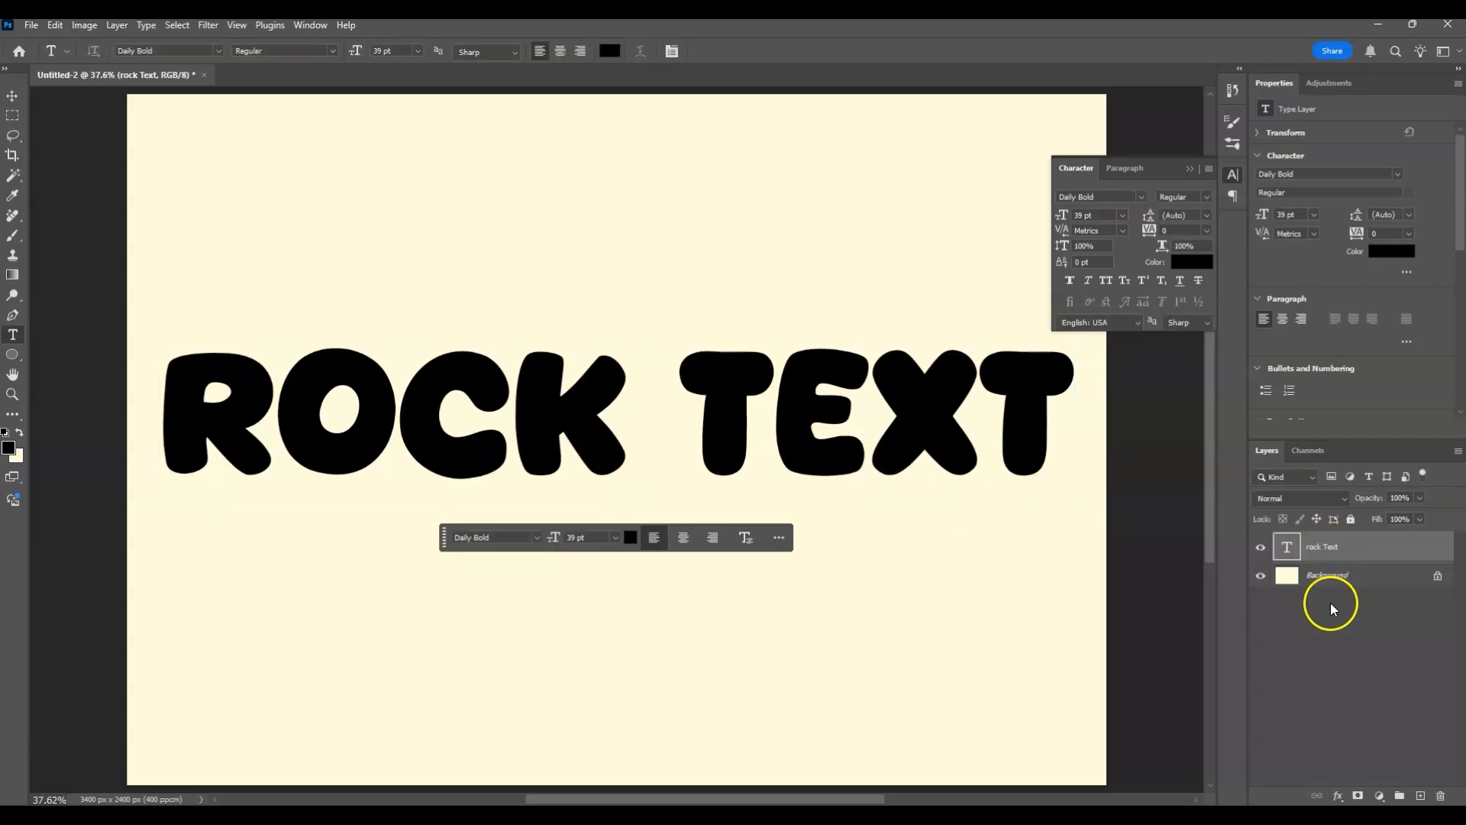
Stretch the ROCK TEXT lettering upward to about 149% height and narrow it from both sides.
key(ctrl+t)
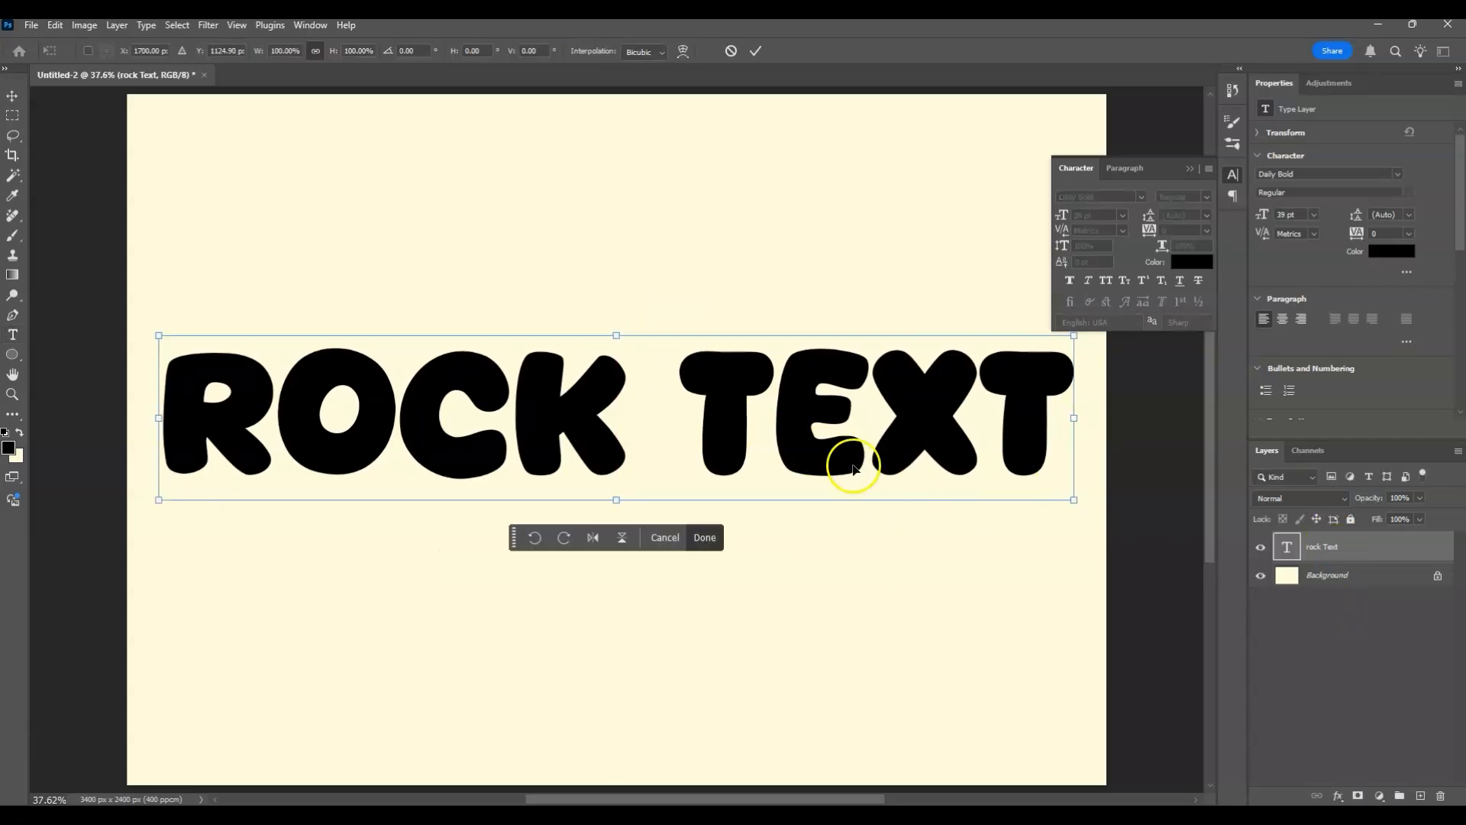
drag(616, 335, 618, 253)
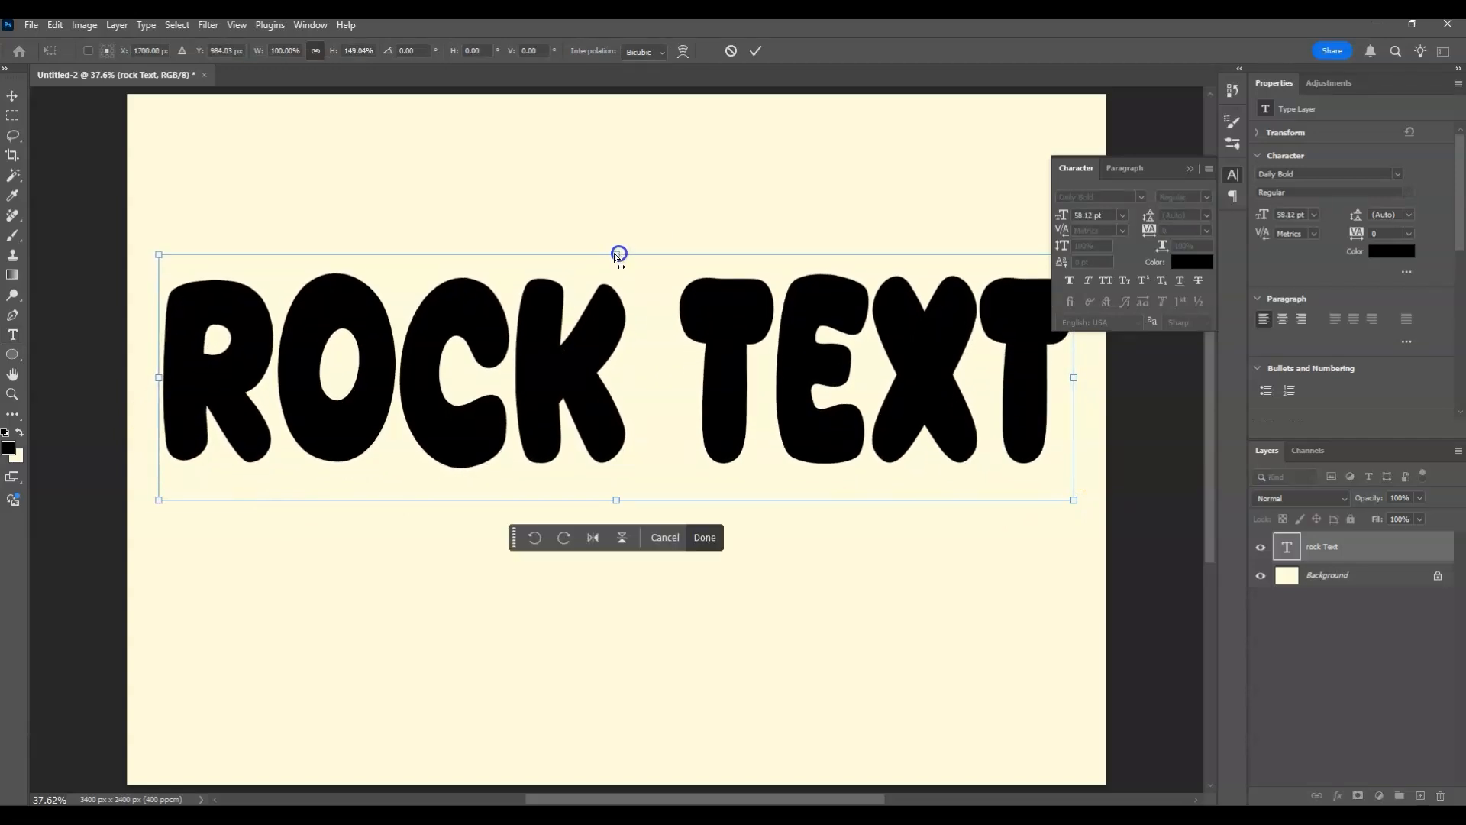
drag(158, 379, 245, 379)
drag(1075, 378, 1037, 379)
key(Return)
click(983, 320)
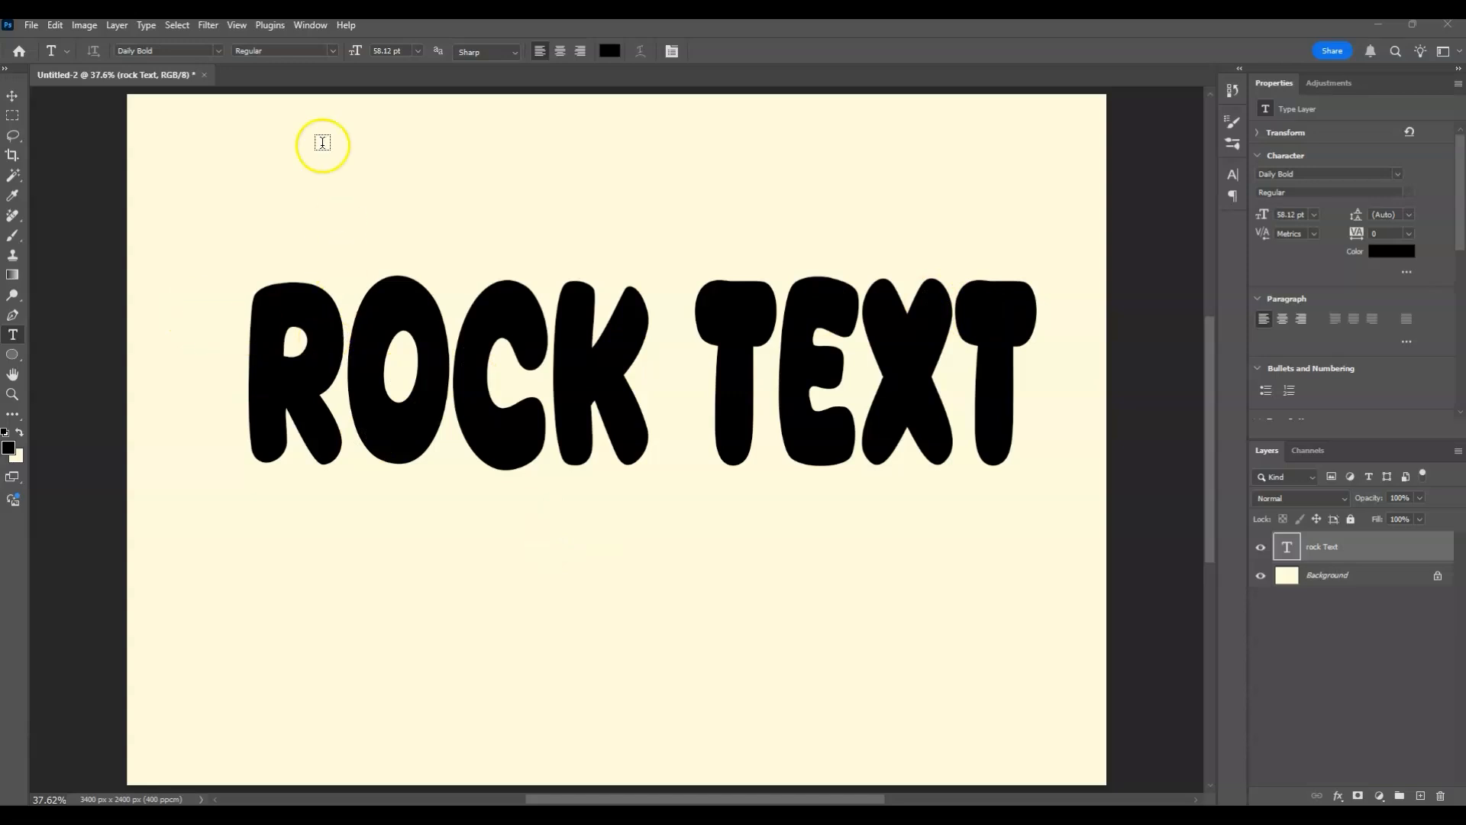
Export the document as a 3400 x 2400 px PNG named "rock text" in the Downloads folder.
click(19, 29)
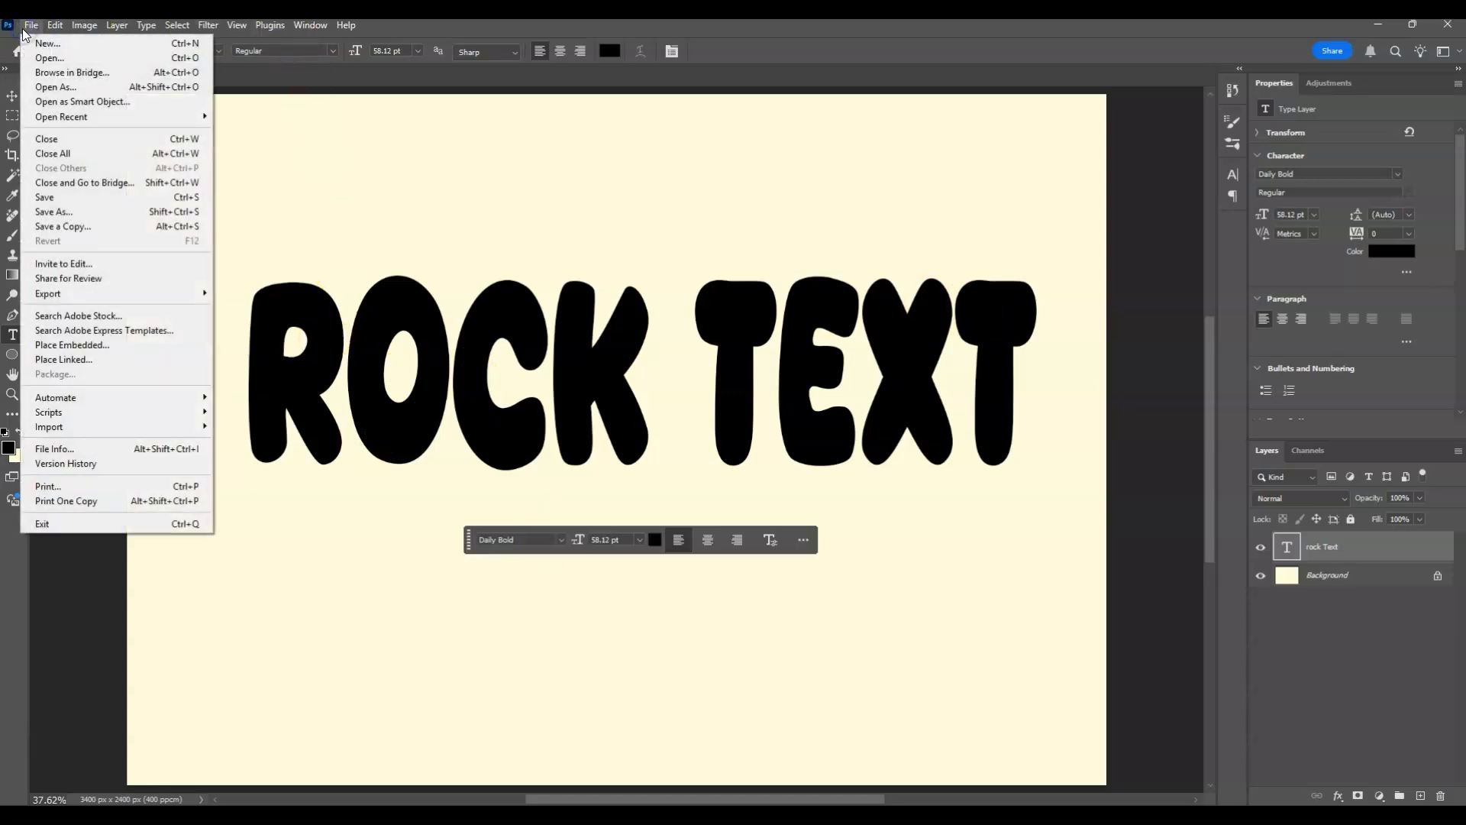
mouse_move(136, 291)
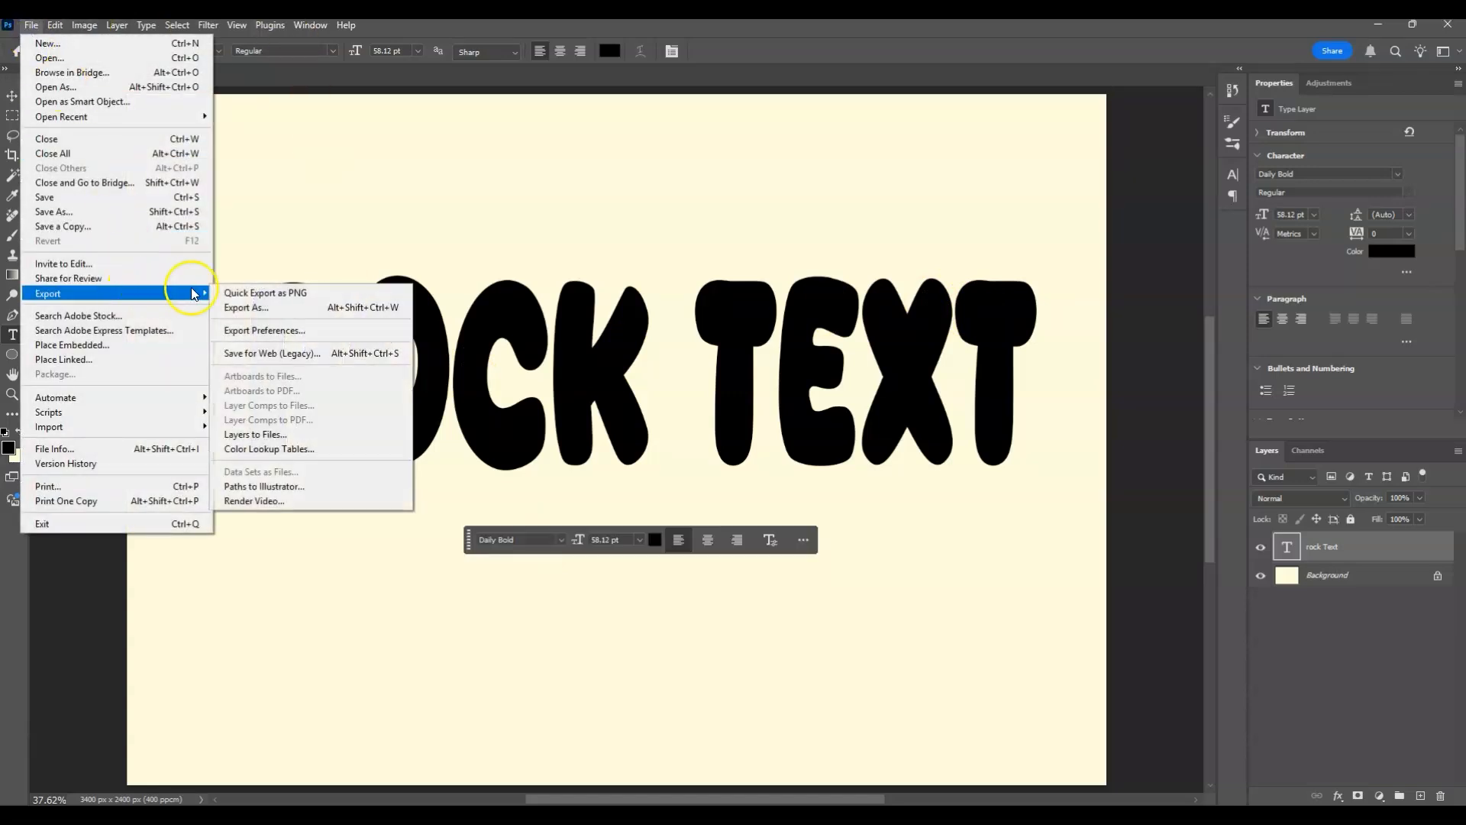
click(268, 305)
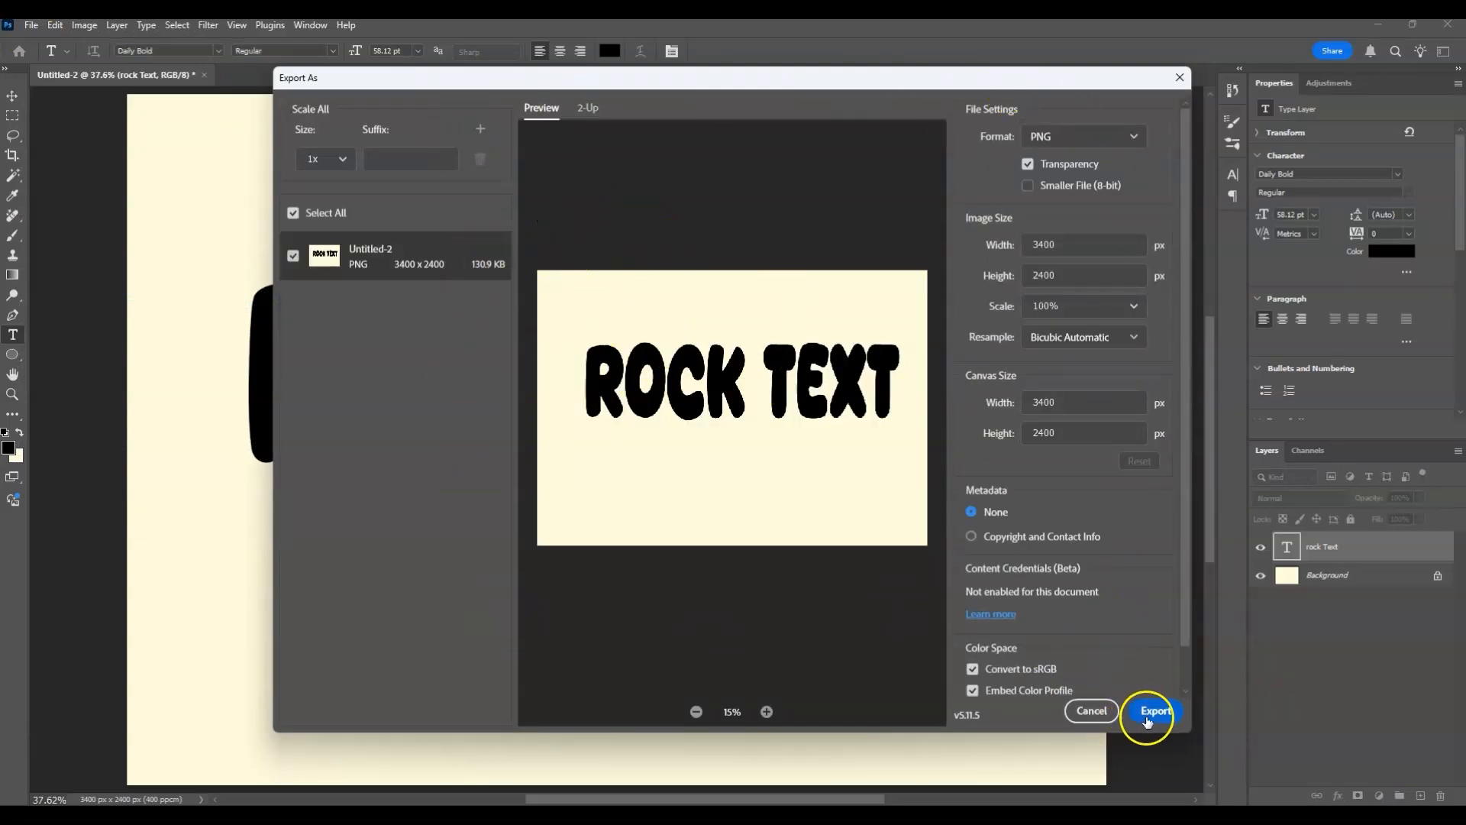
click(1157, 711)
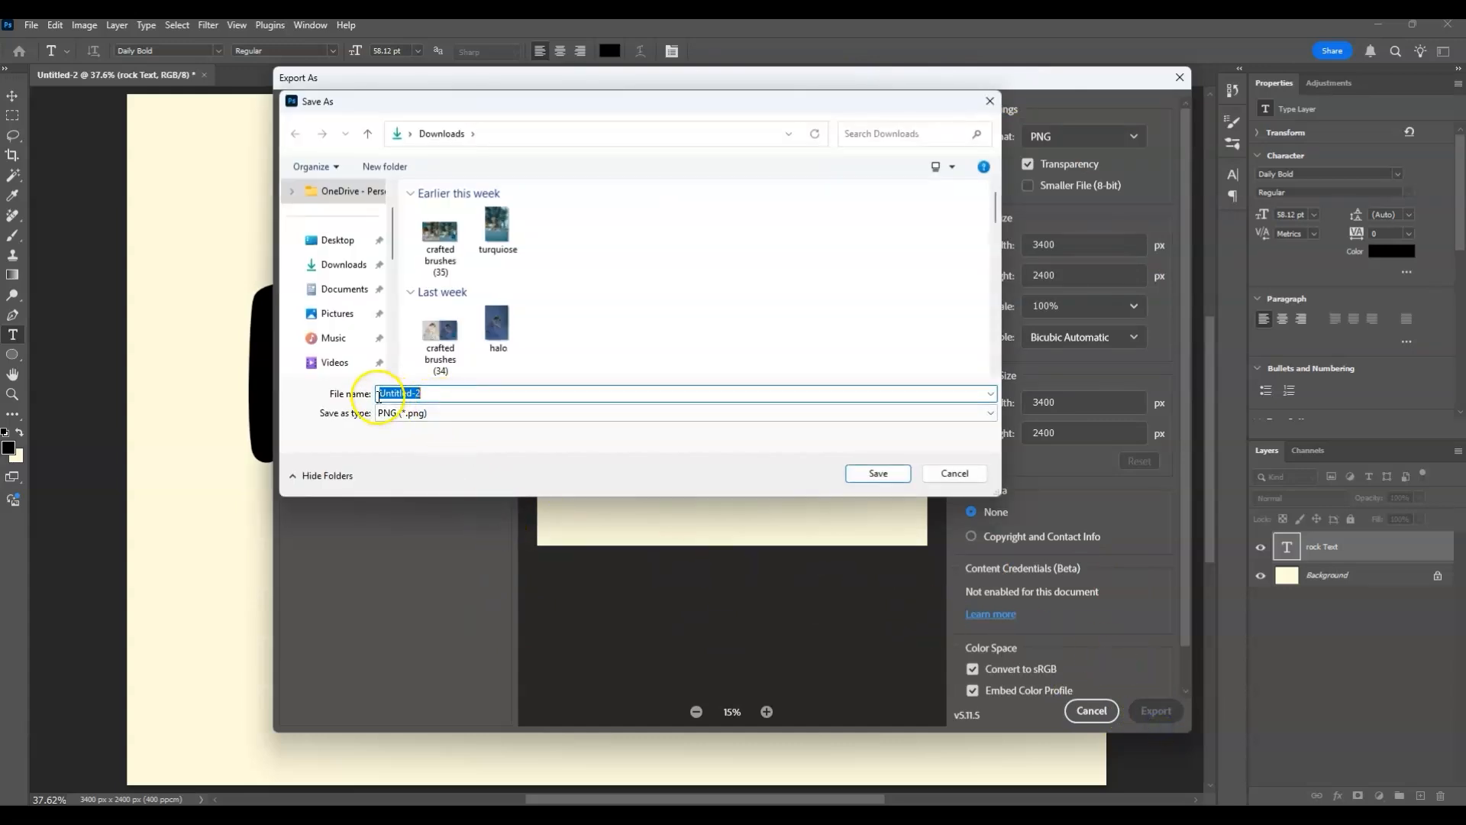
text(rock text)
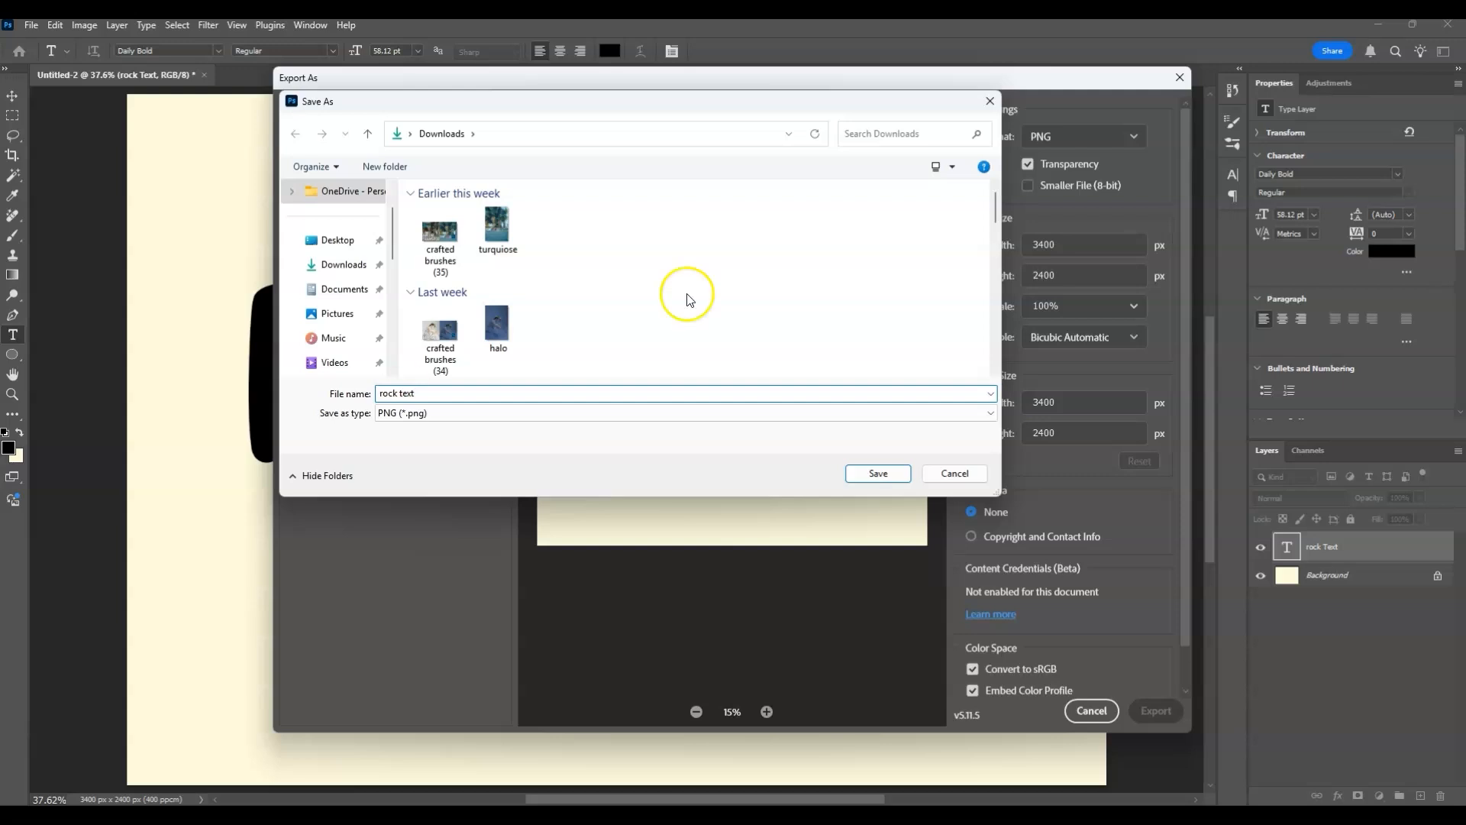
click(879, 475)
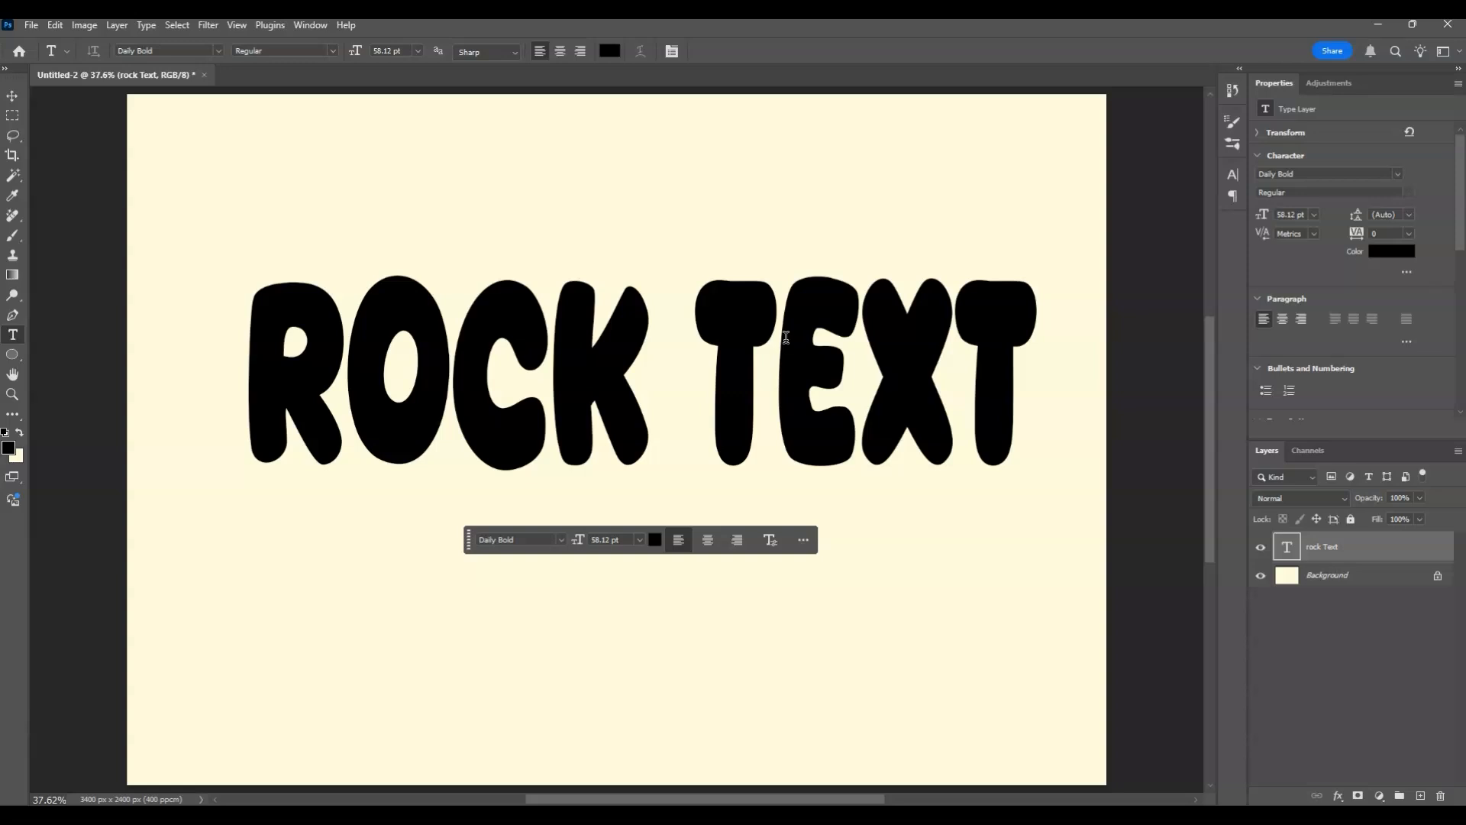
Switch to the Chrome browser and go to firefly.adobe.com.
click(1375, 34)
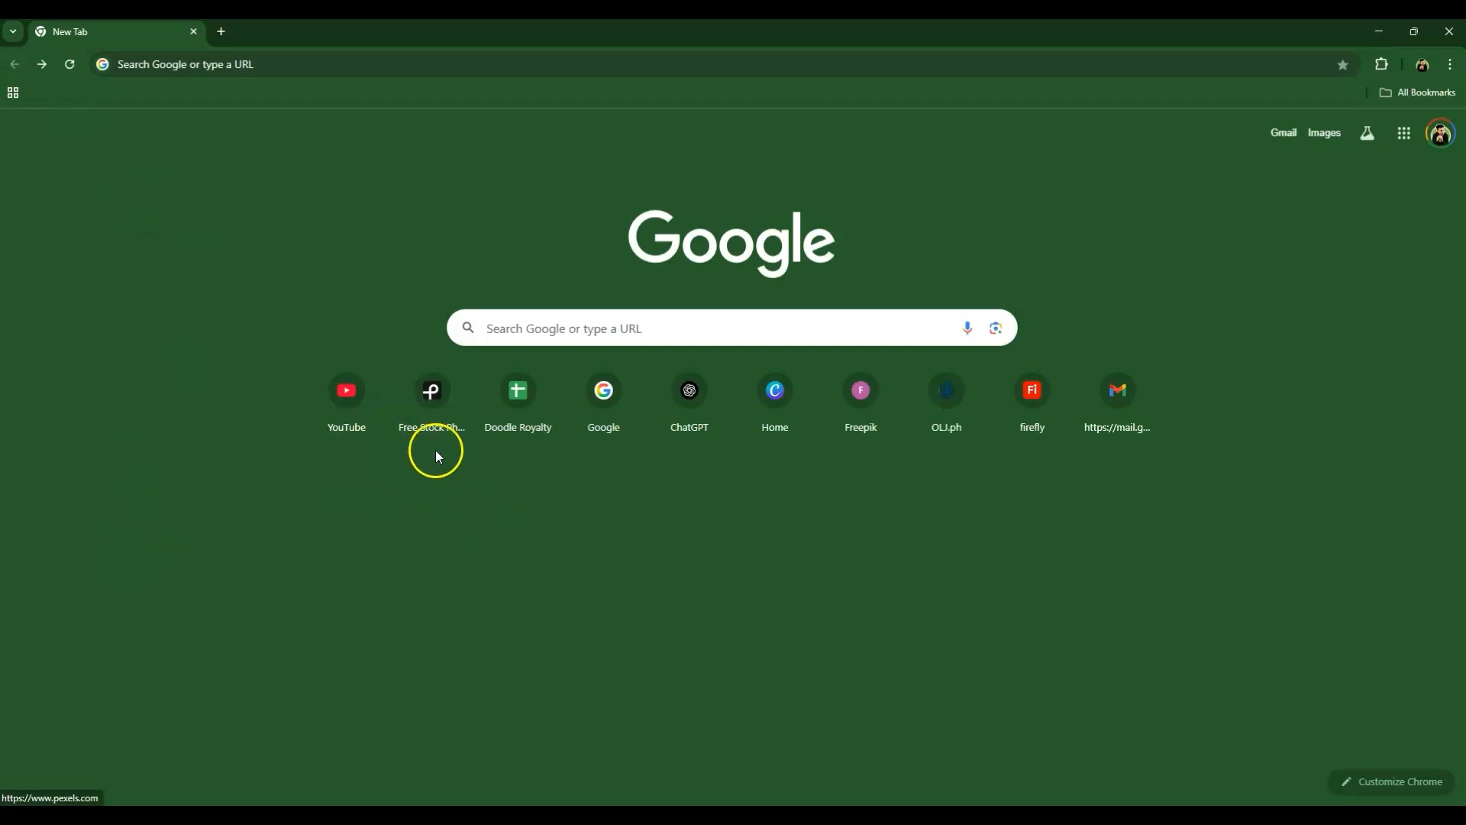
click(245, 65)
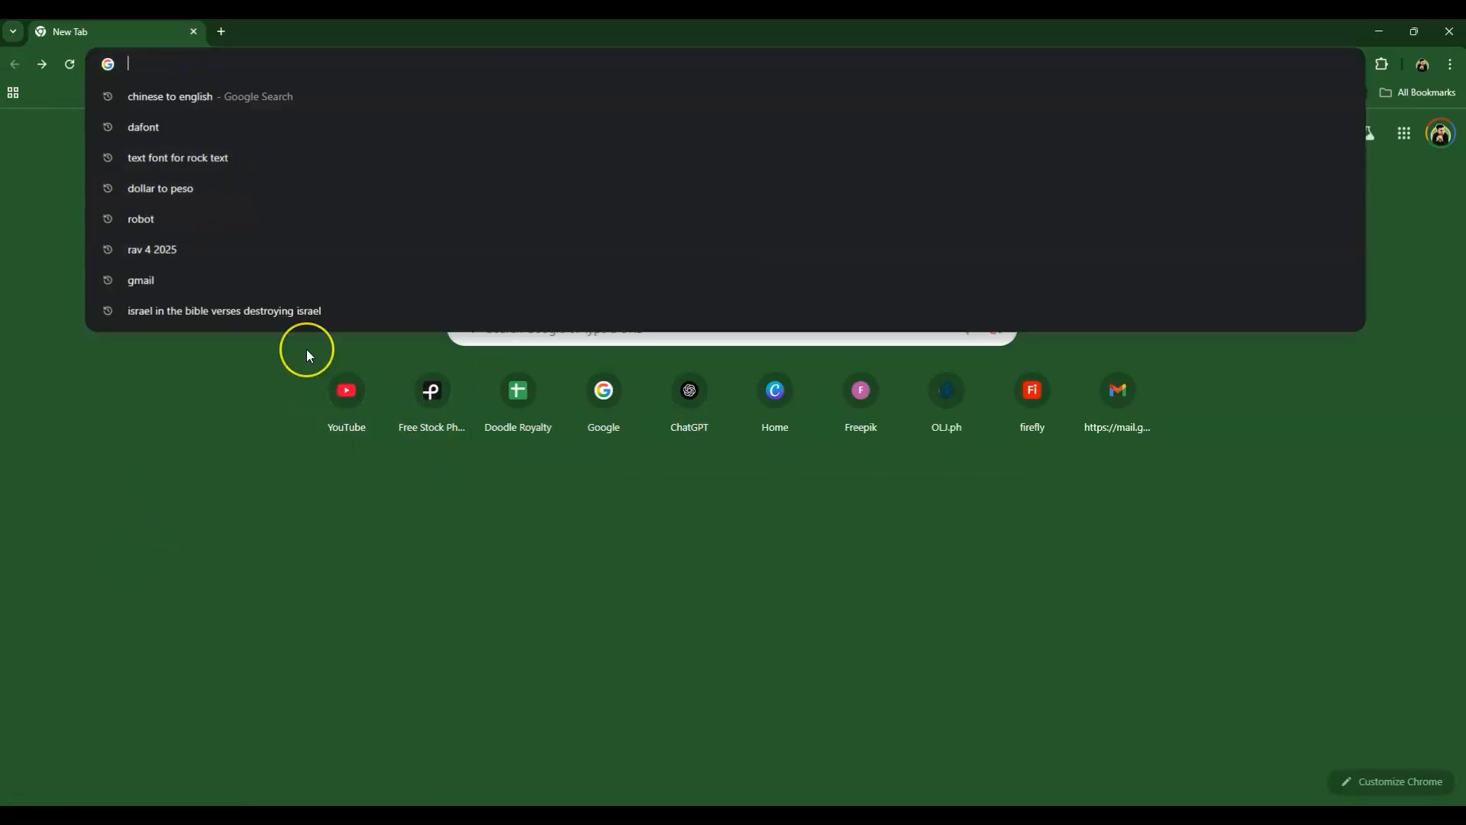
text(firefly.adobe.com)
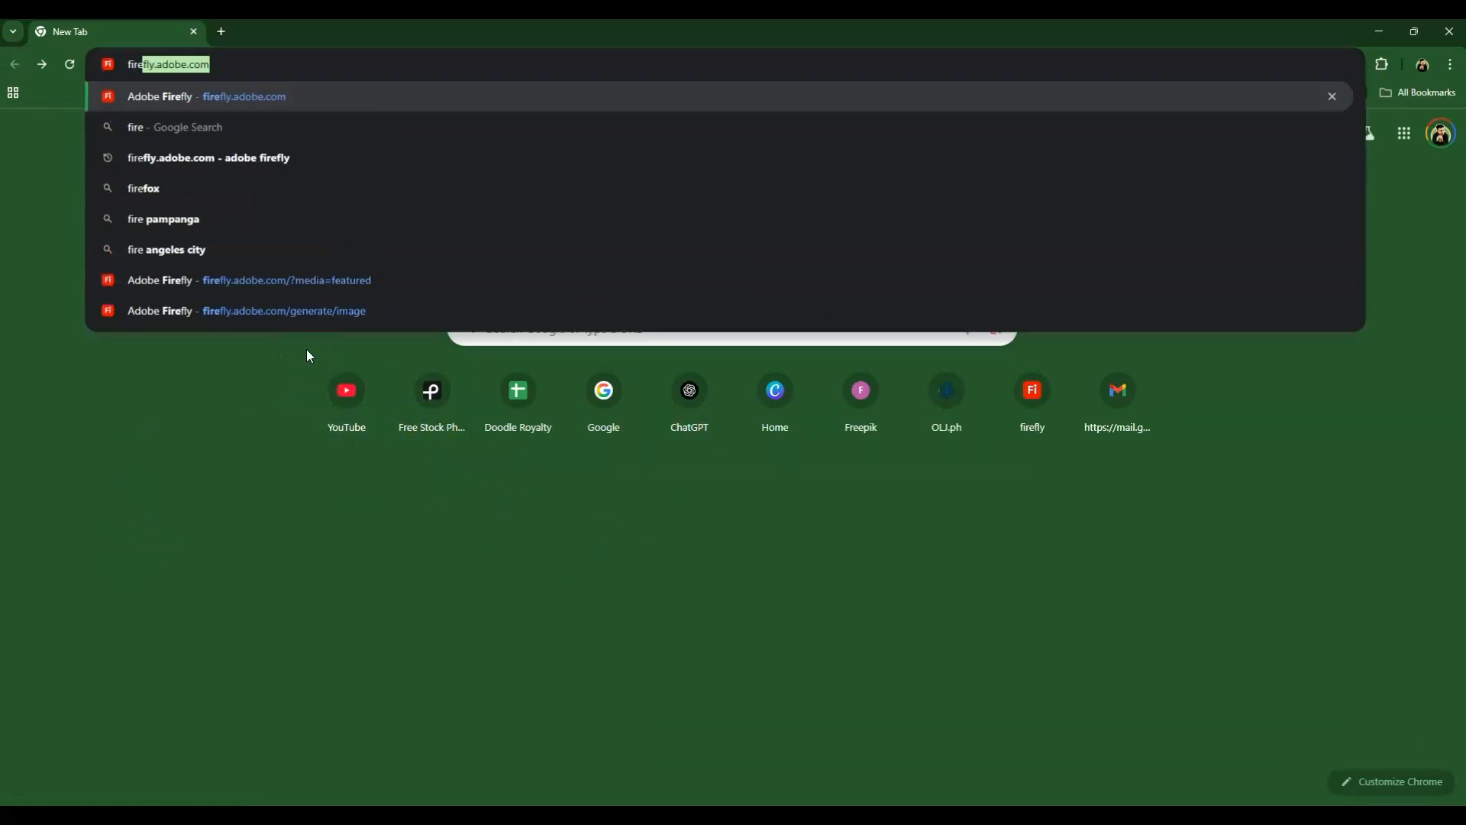
key(Right)
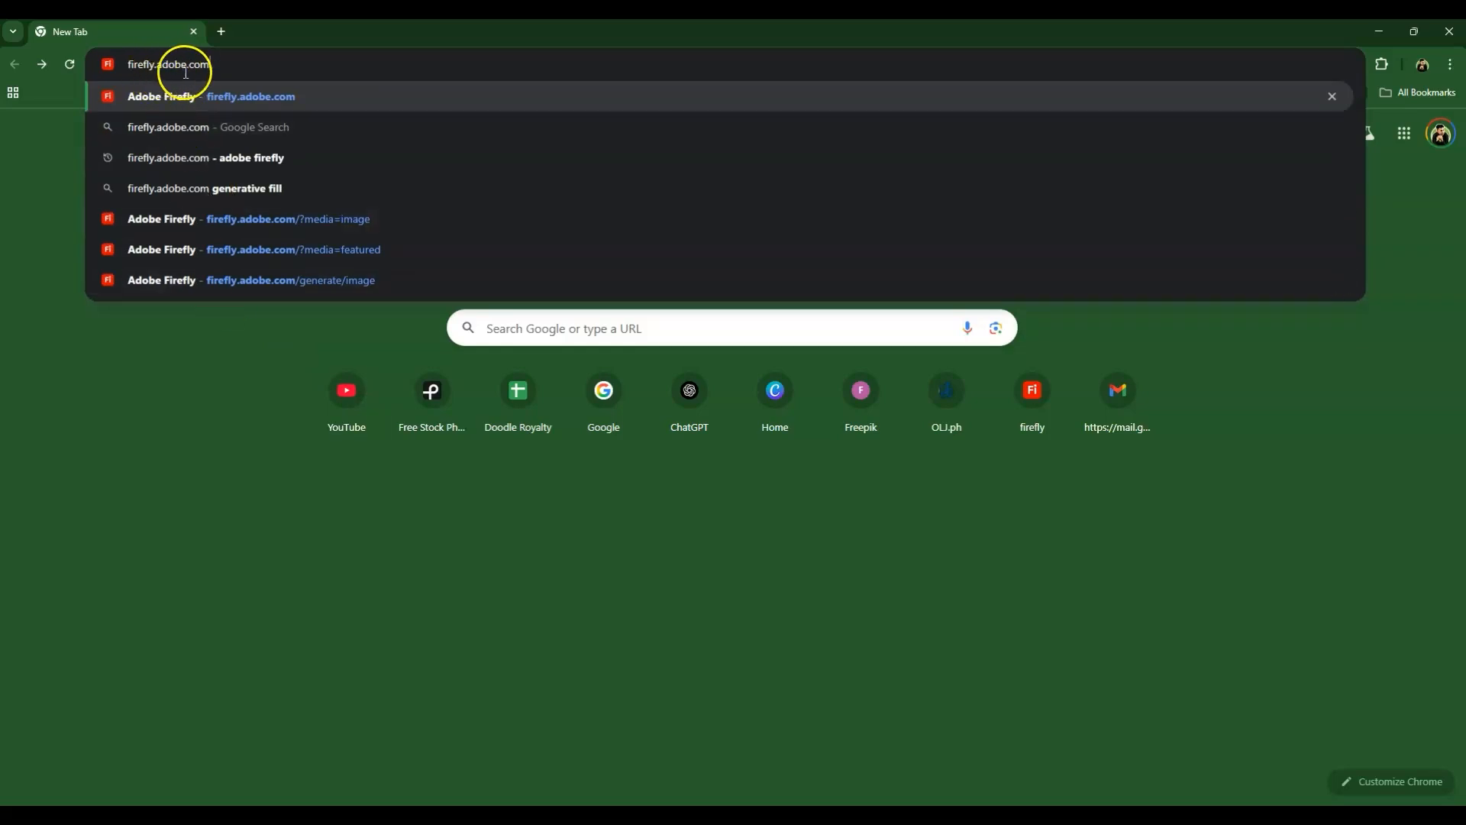
key(Return)
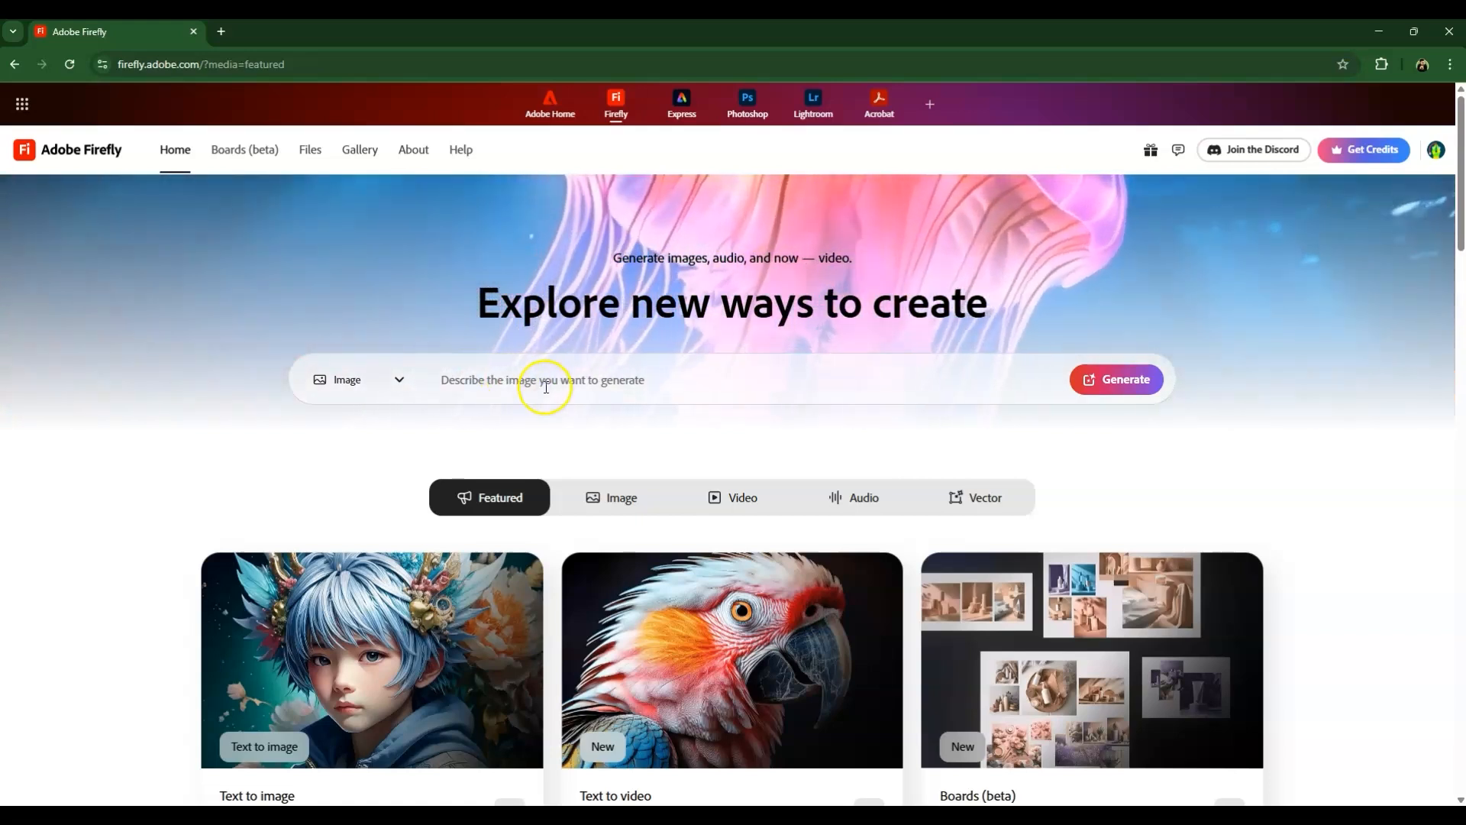
Generate images in Firefly from the prompt "rock boulder" with Image as the output type.
click(408, 379)
click(355, 429)
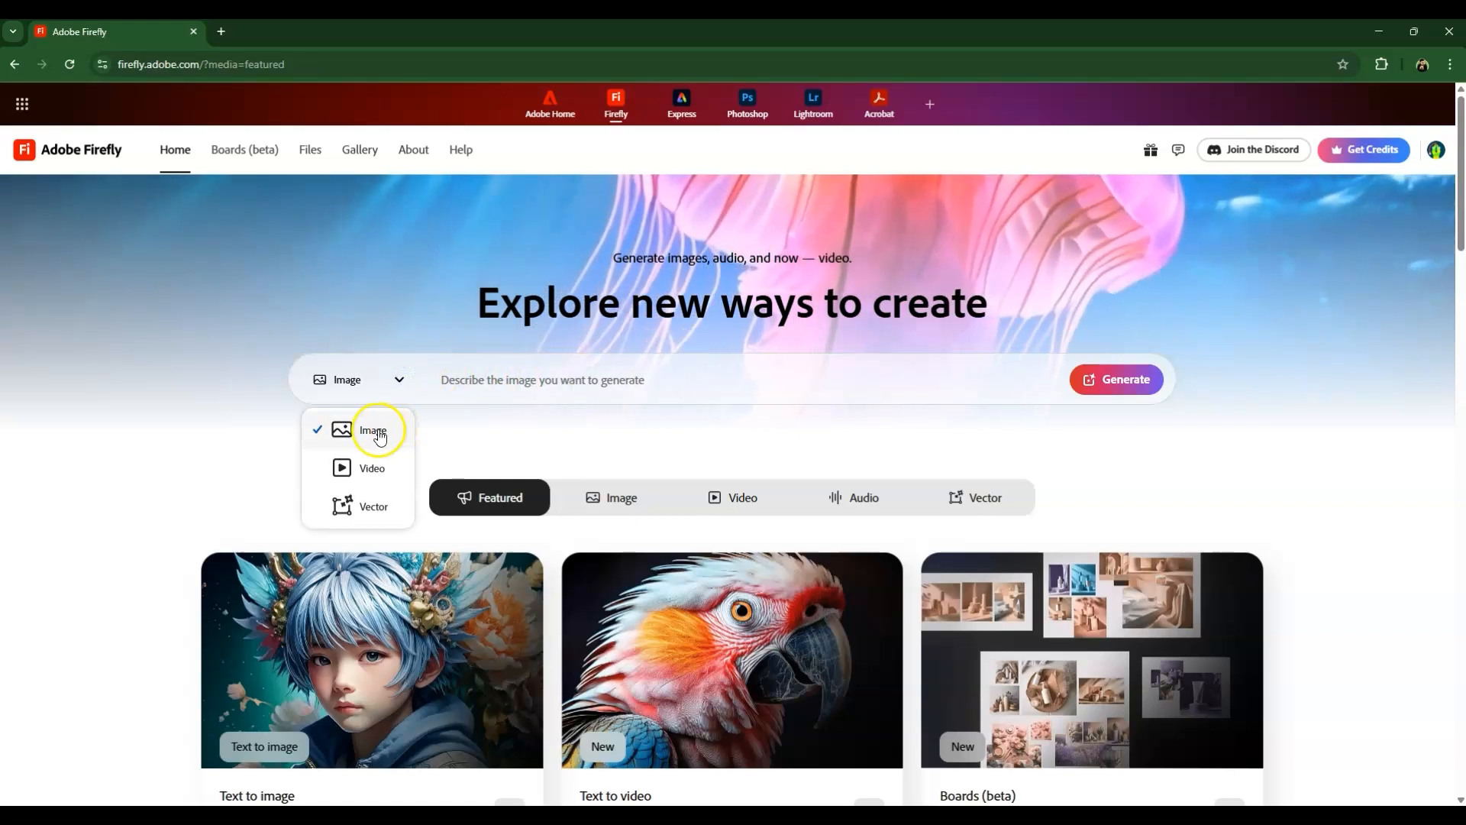
click(507, 381)
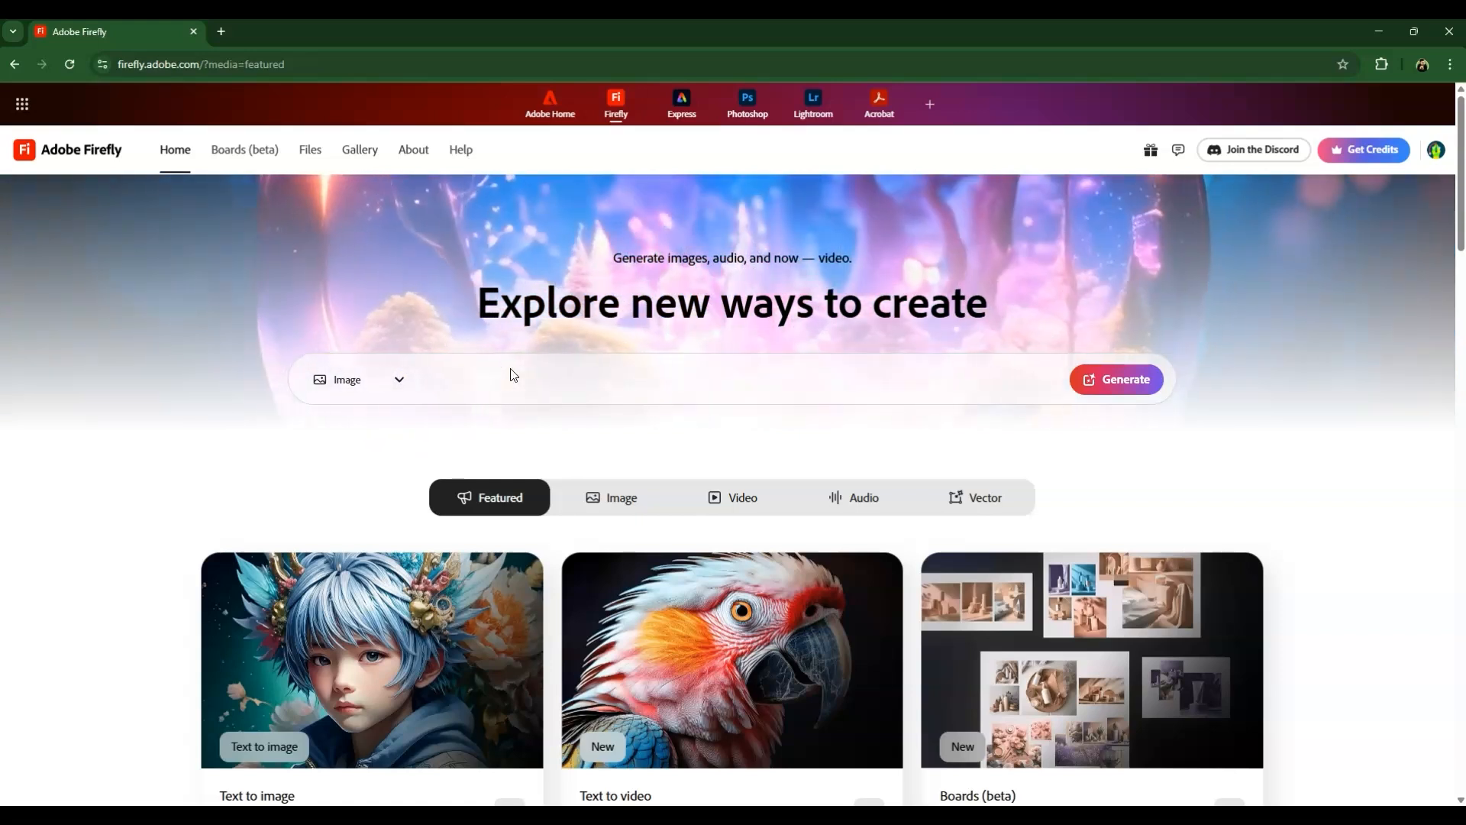
text(roc)
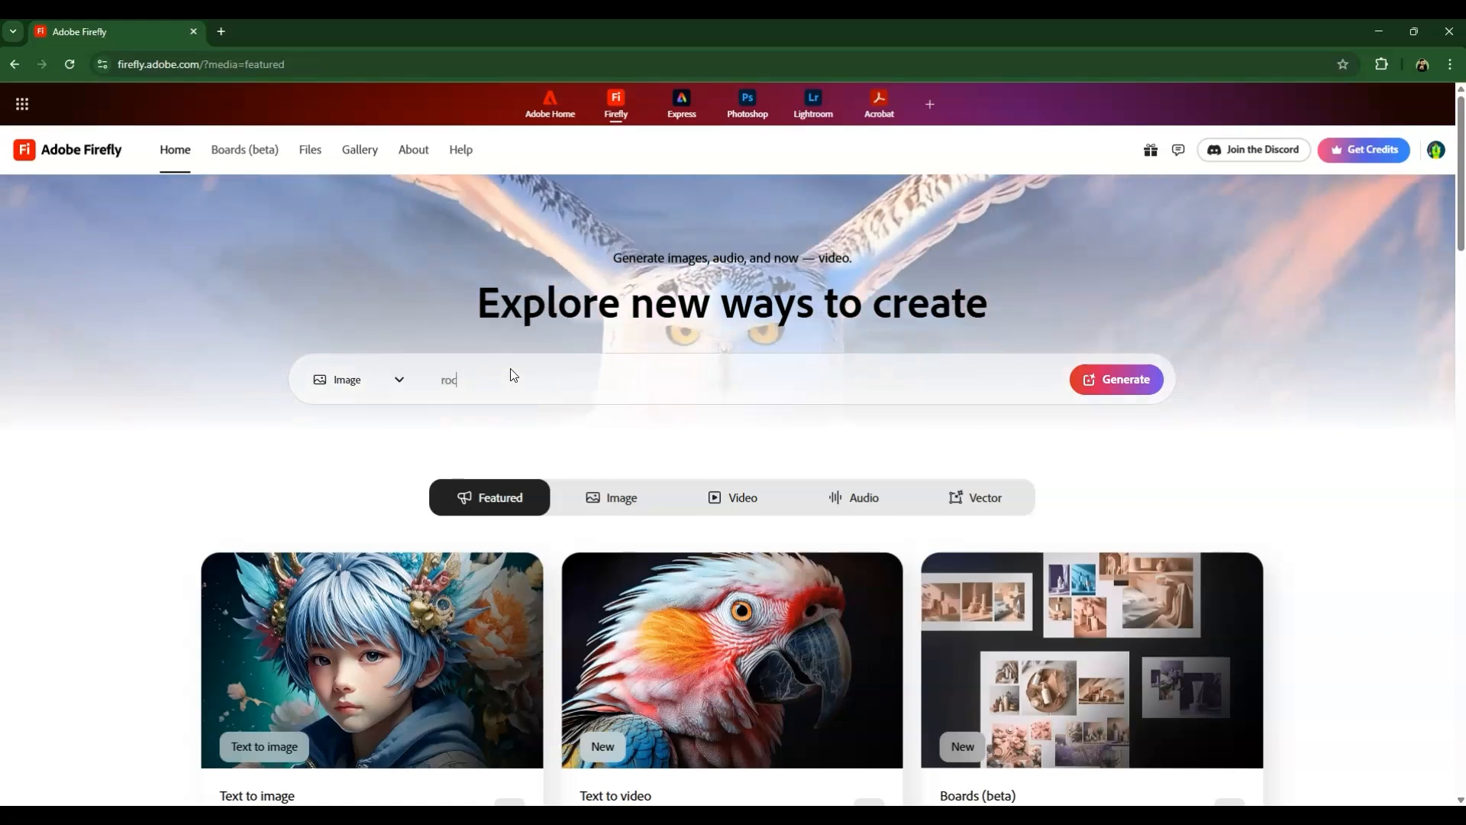
text(k boulder)
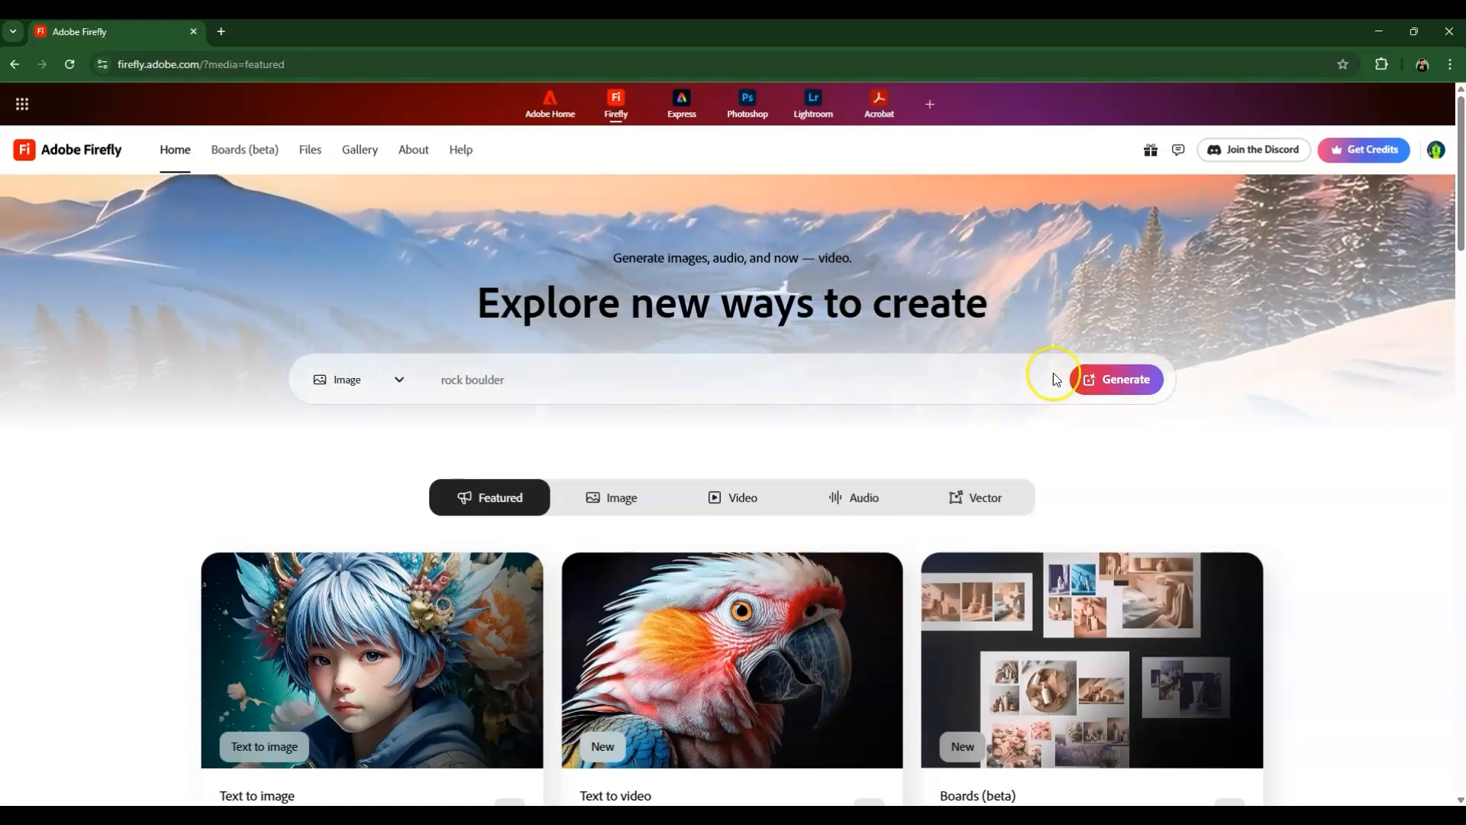
click(1100, 379)
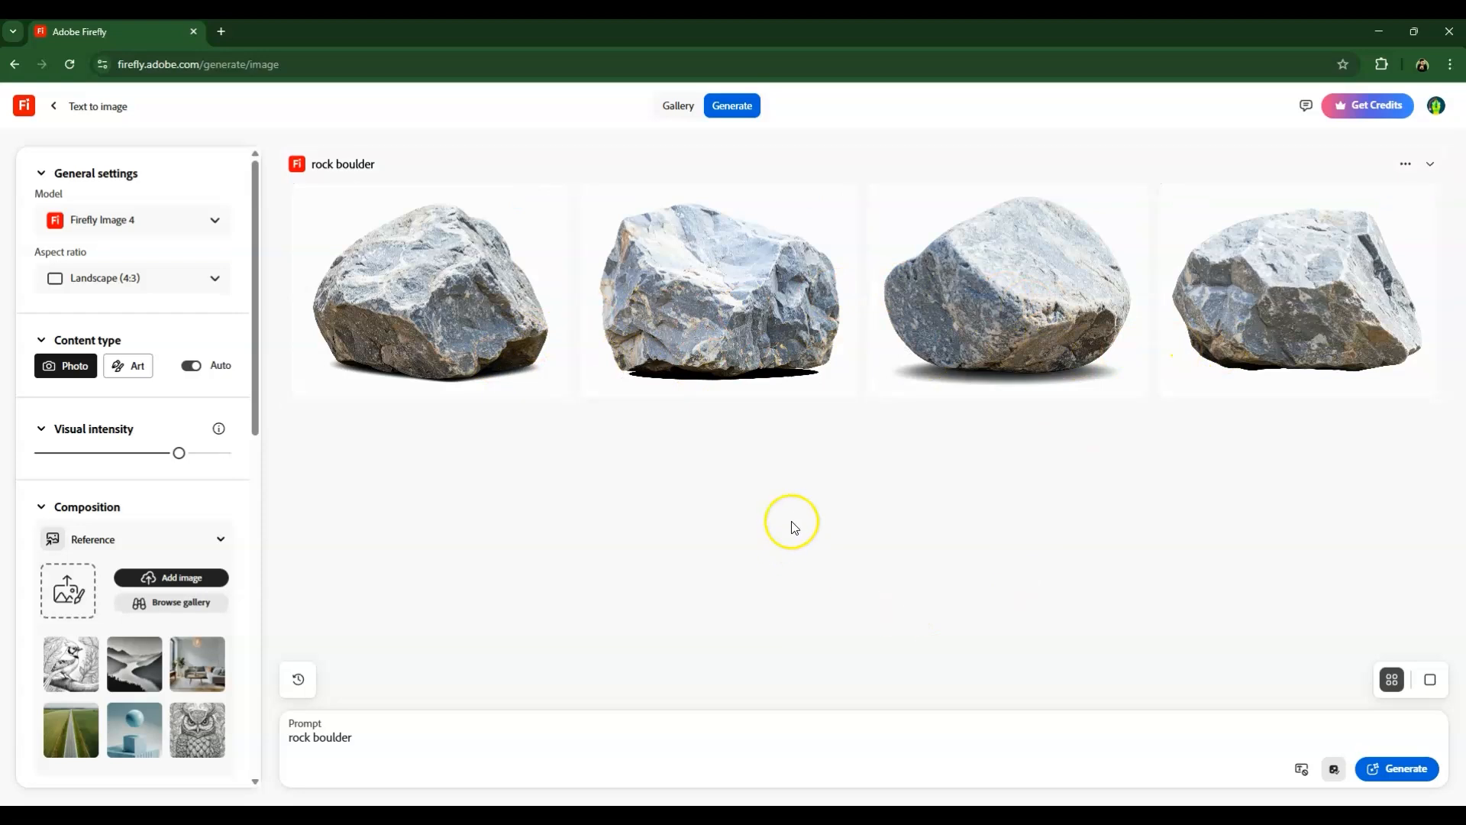
Use the third generated boulder image as the style reference and close its enlarged preview.
click(1025, 307)
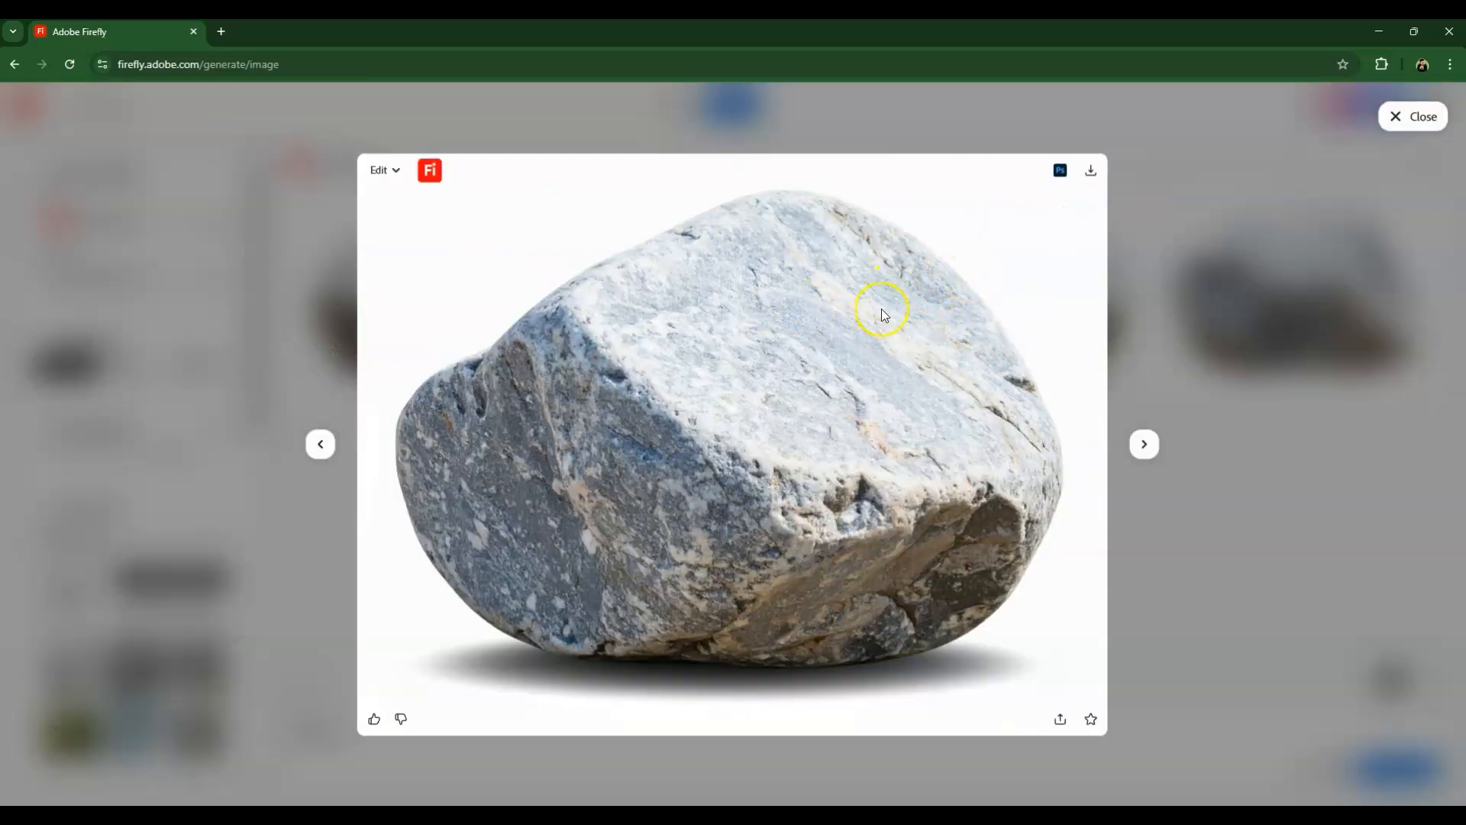
click(397, 175)
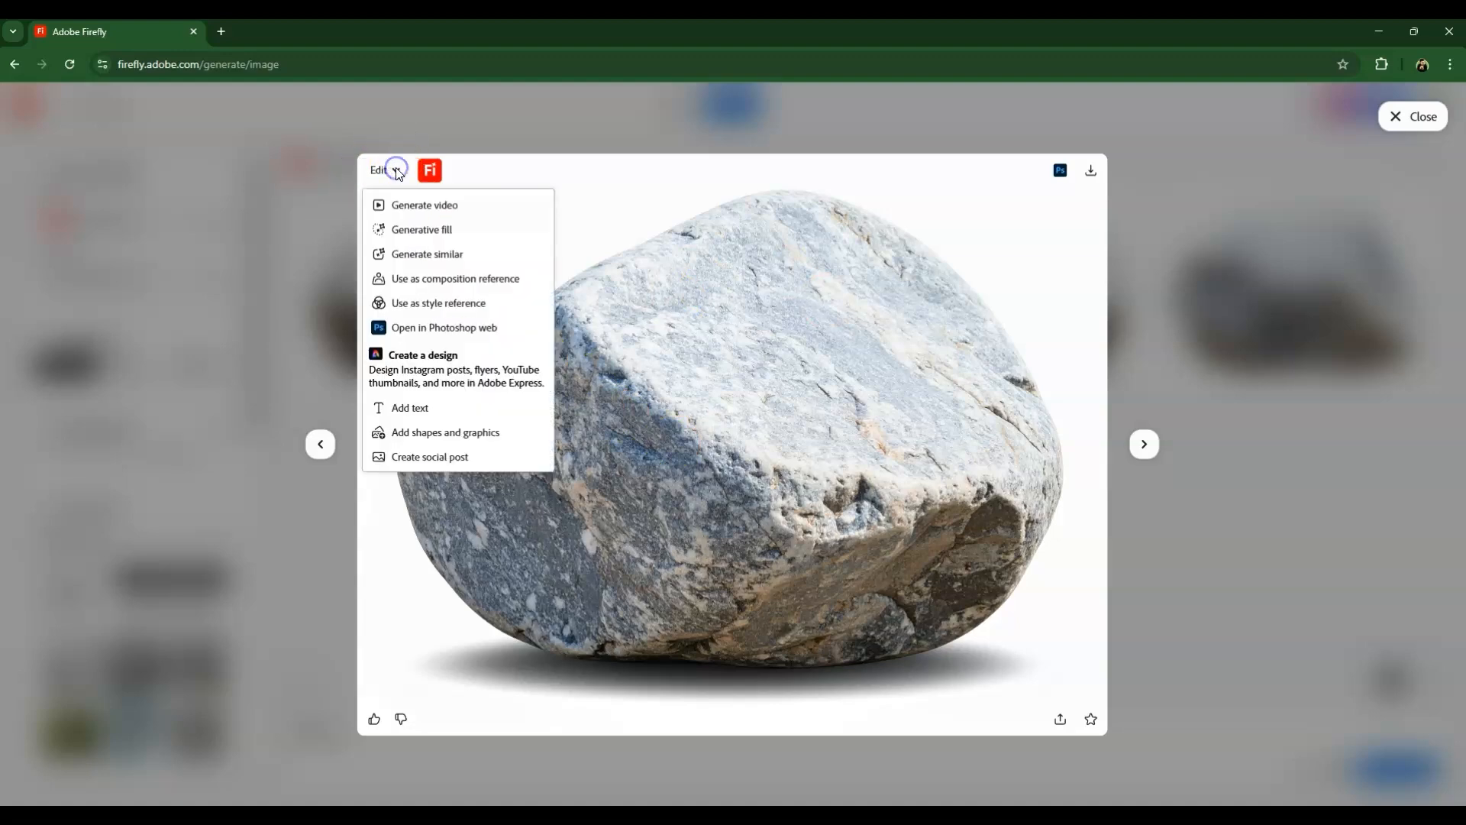
click(460, 304)
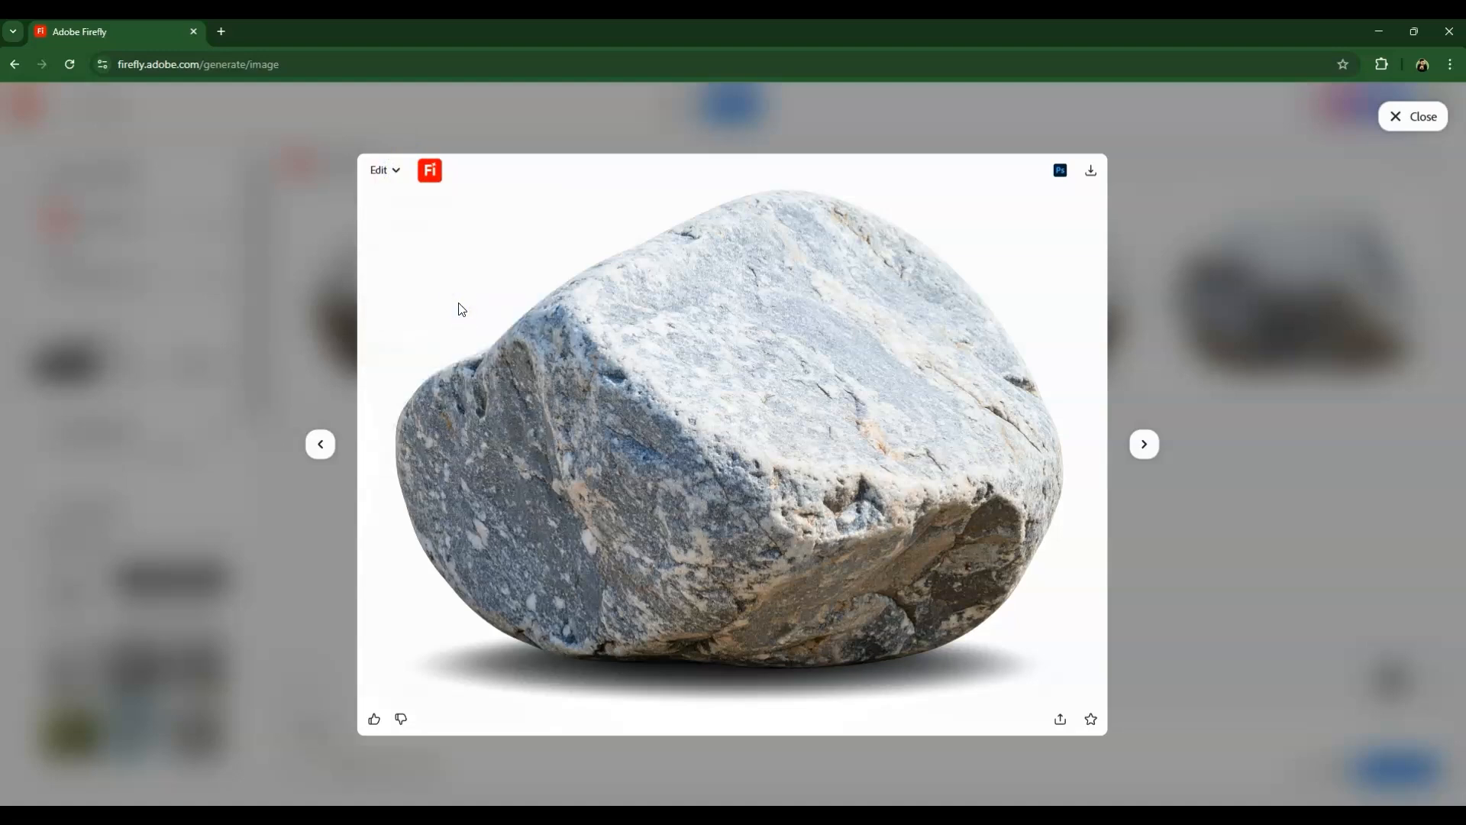
click(1394, 121)
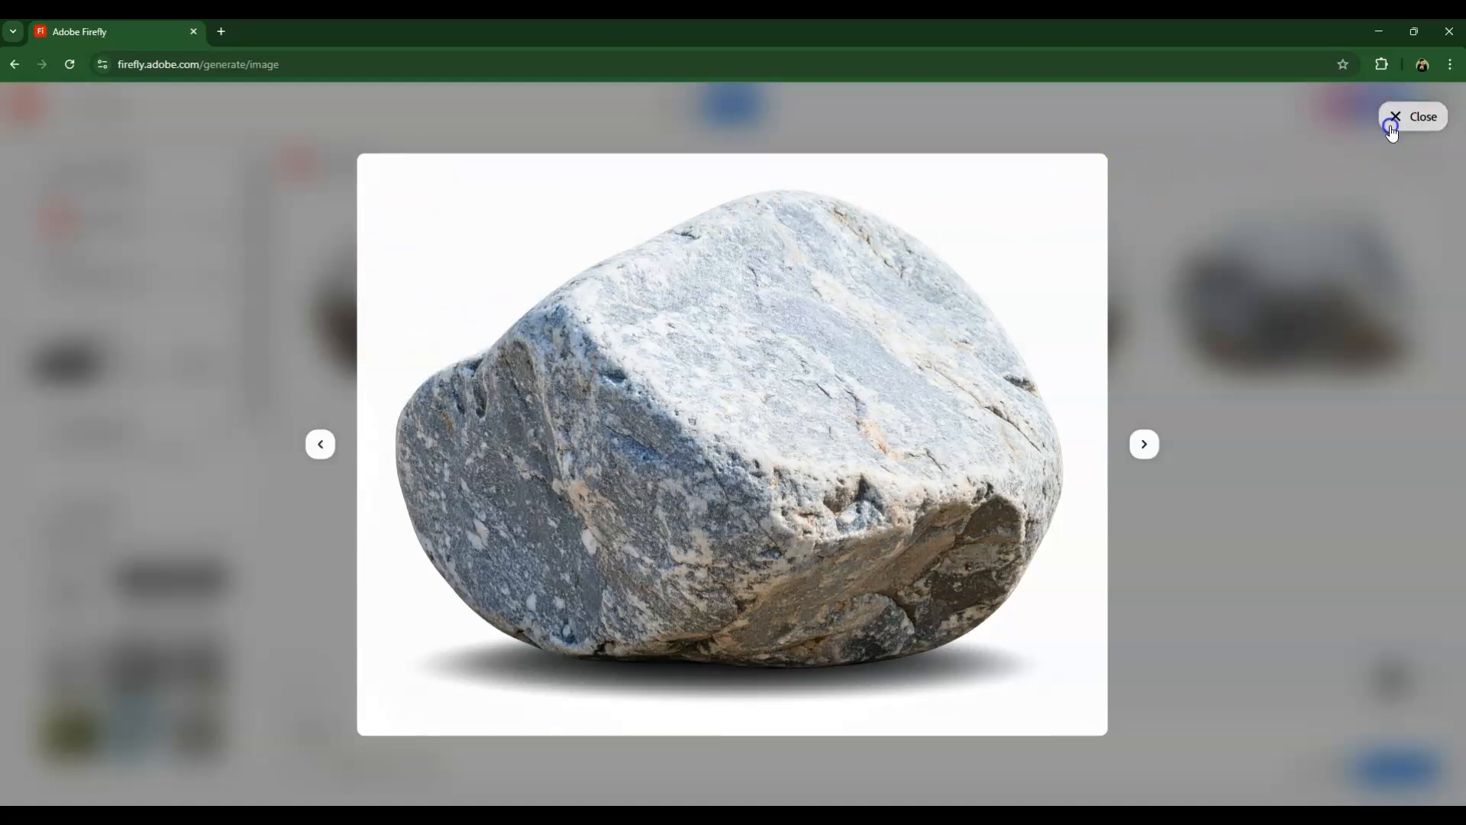
Choose the Landscape (4:3) aspect ratio and the Photo content type for the generation.
scroll(140, 443, down, 5)
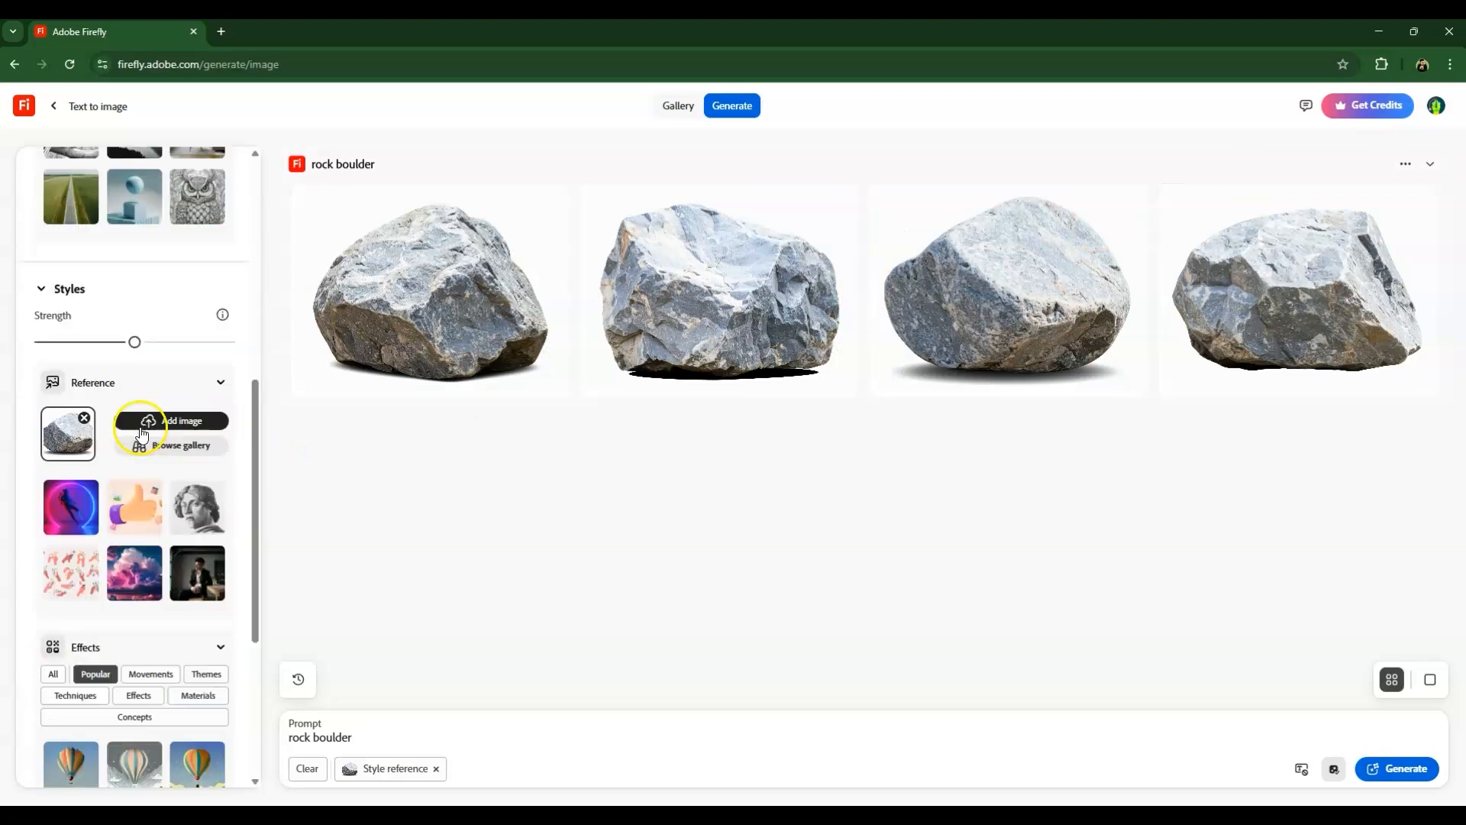
scroll(142, 497, down, 1)
scroll(95, 611, up, 5)
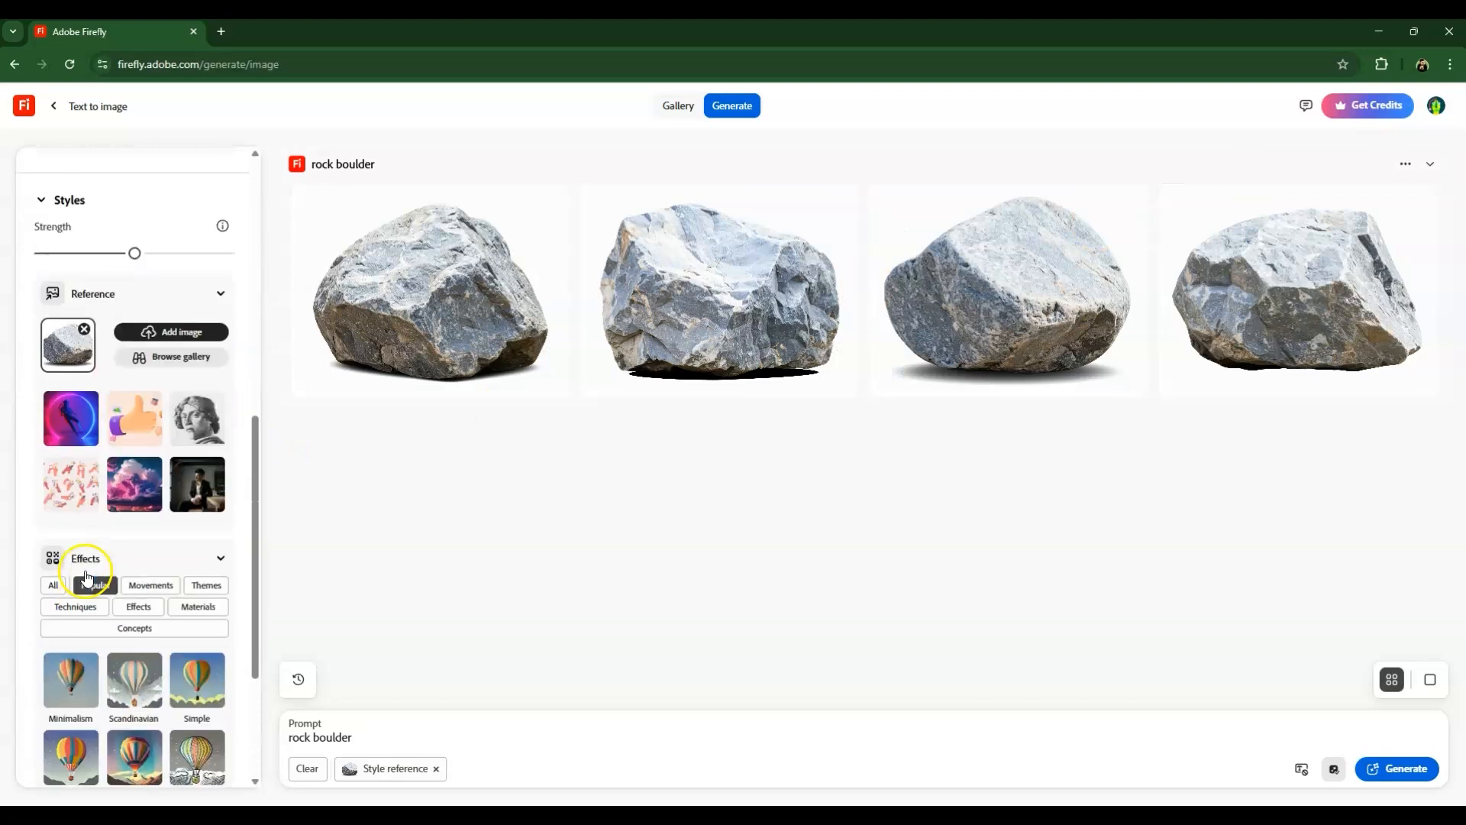
scroll(66, 495, up, 6)
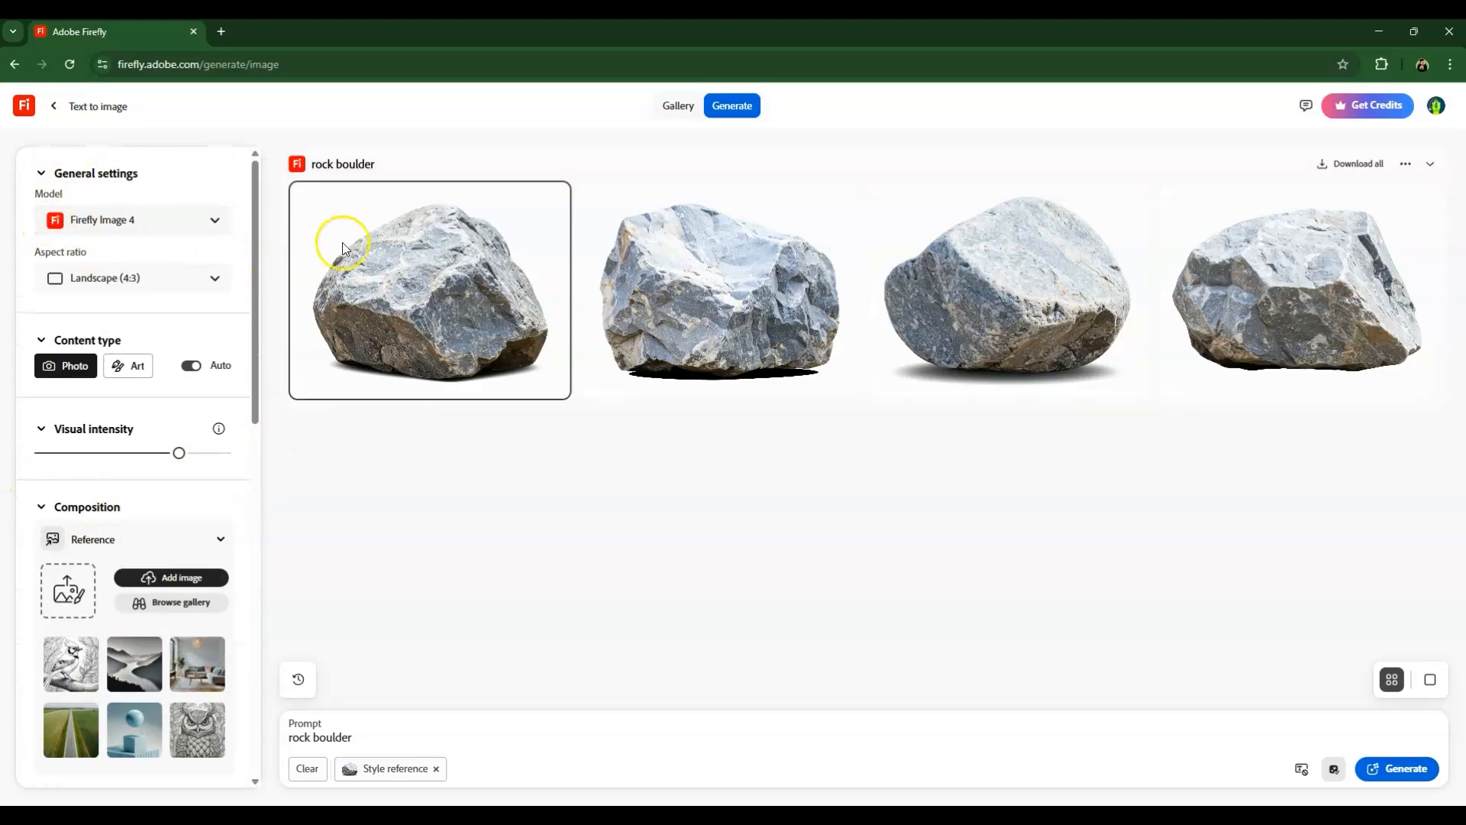
click(191, 289)
click(124, 444)
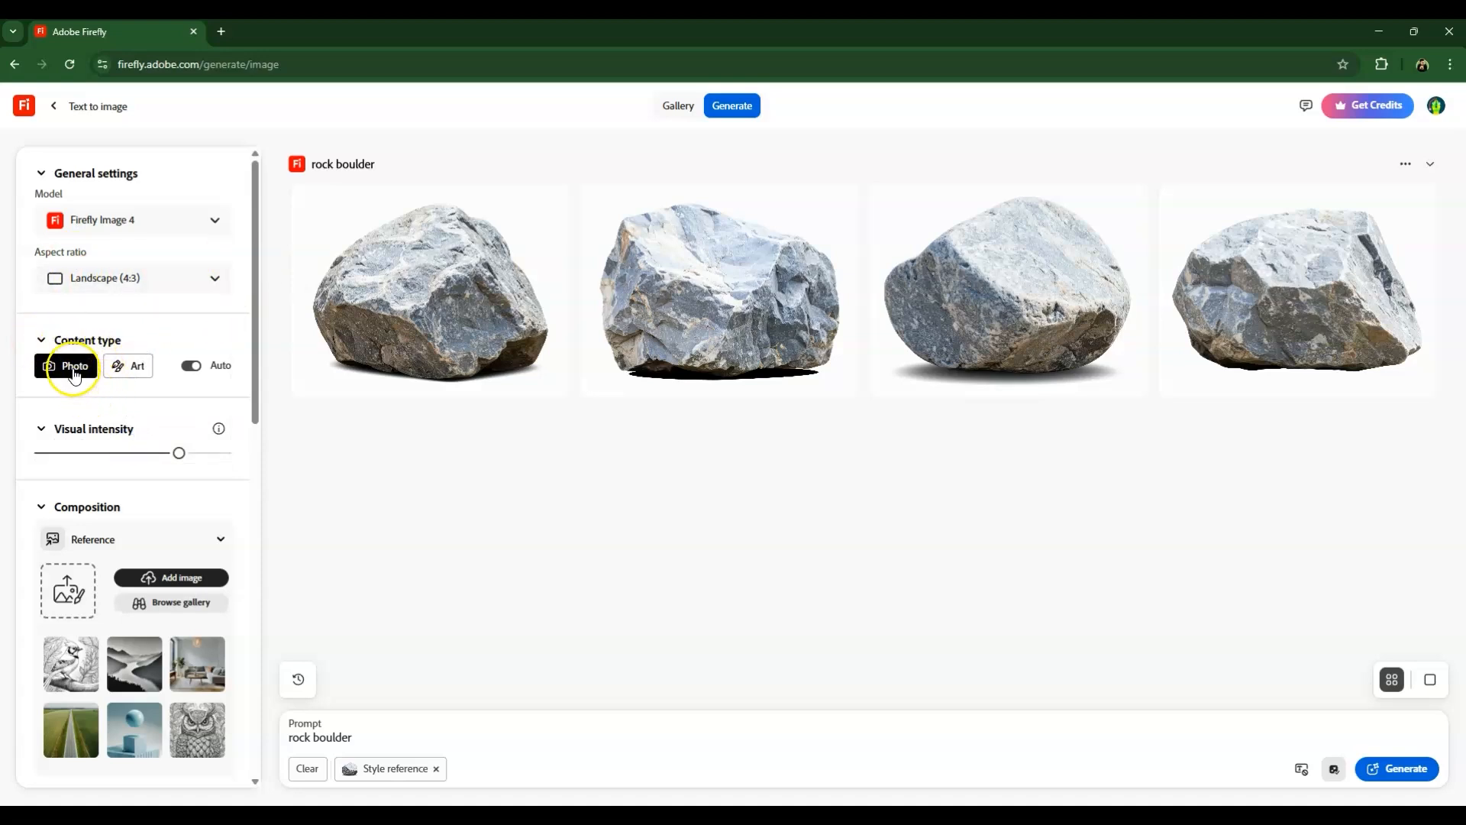
scroll(84, 374, down, 1)
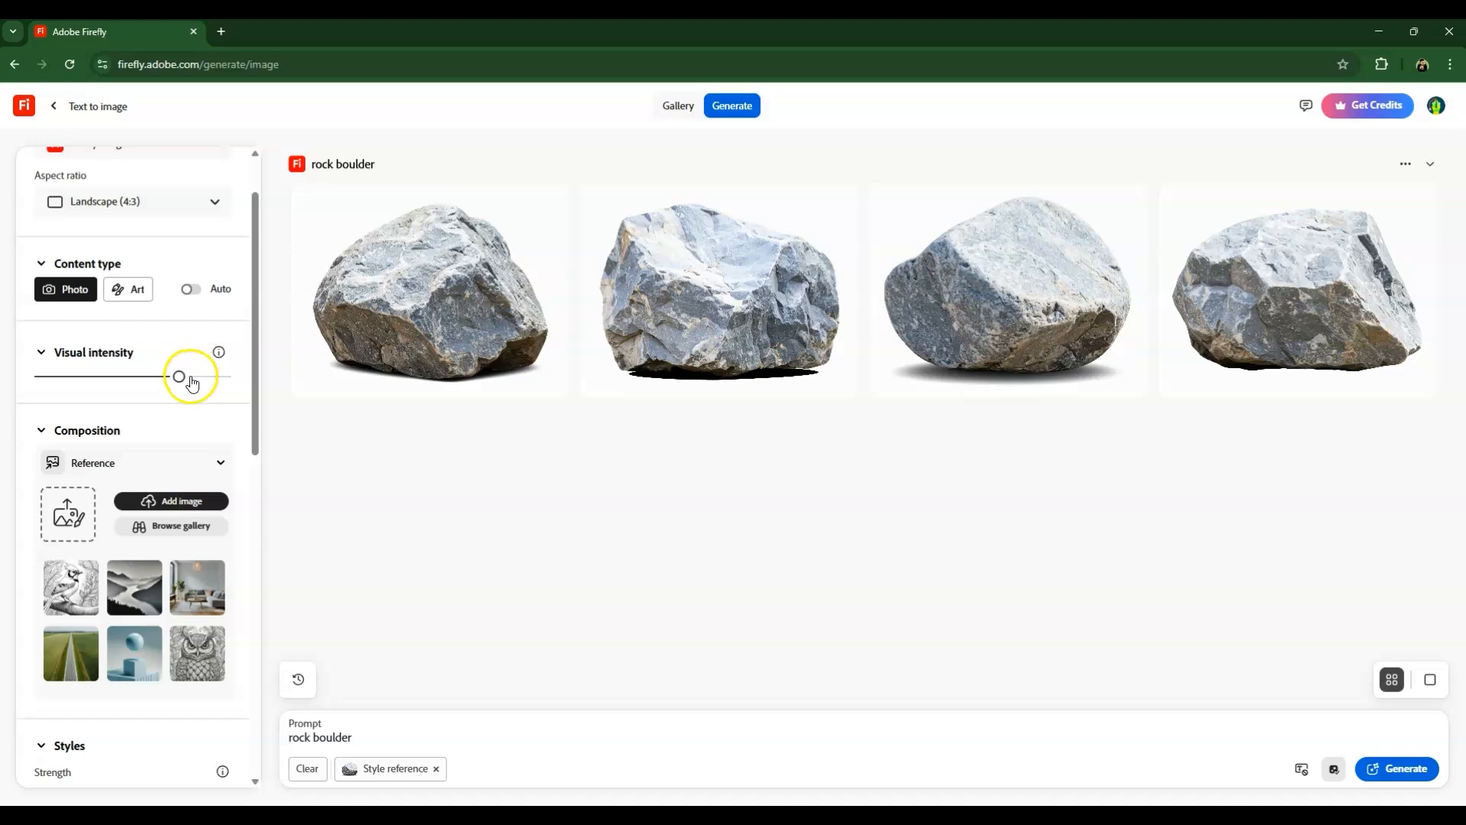
Upload the exported ROCK TEXT lettering image as the composition reference.
scroll(183, 344, down, 2)
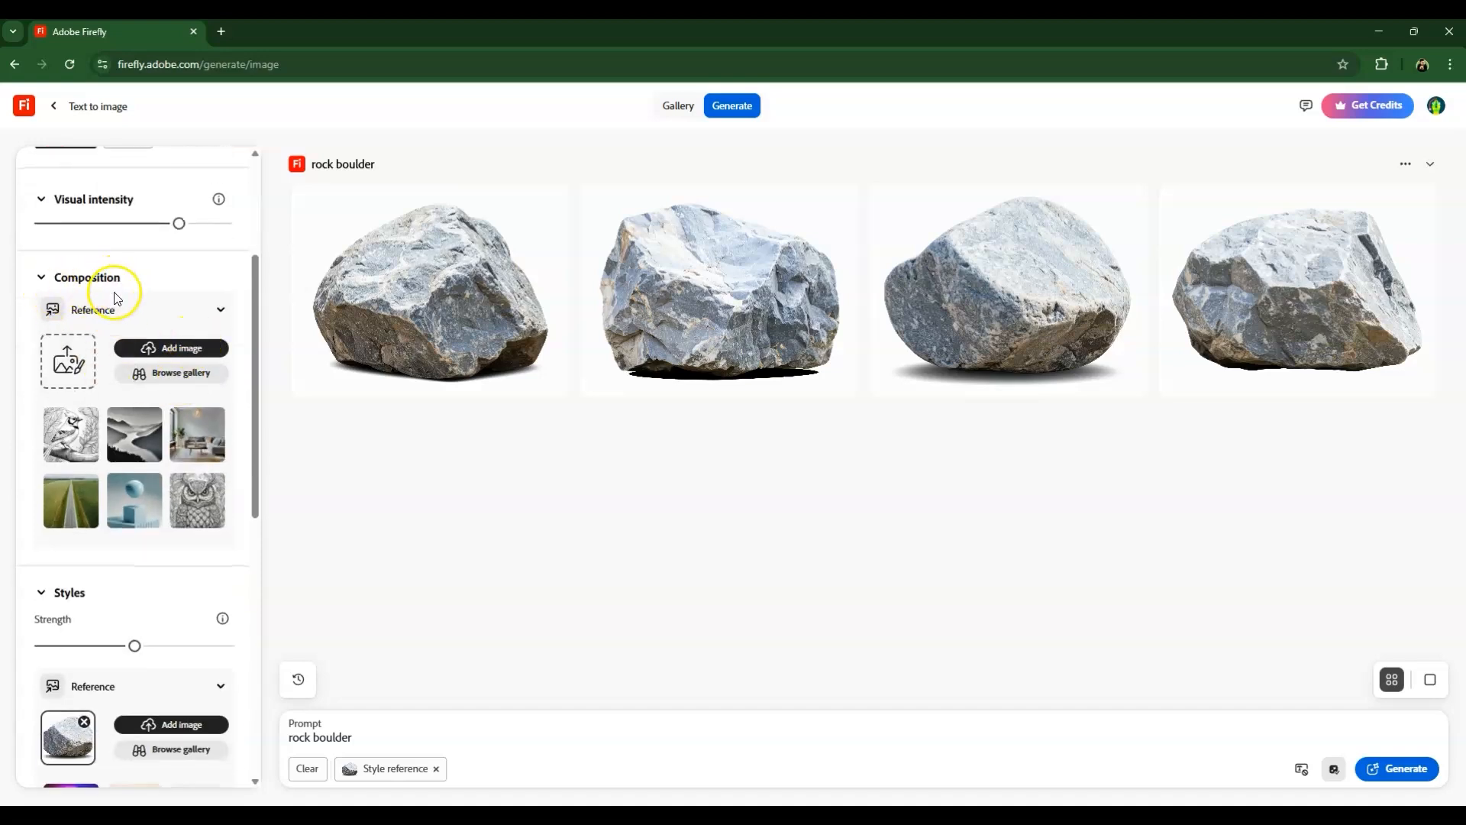
click(75, 363)
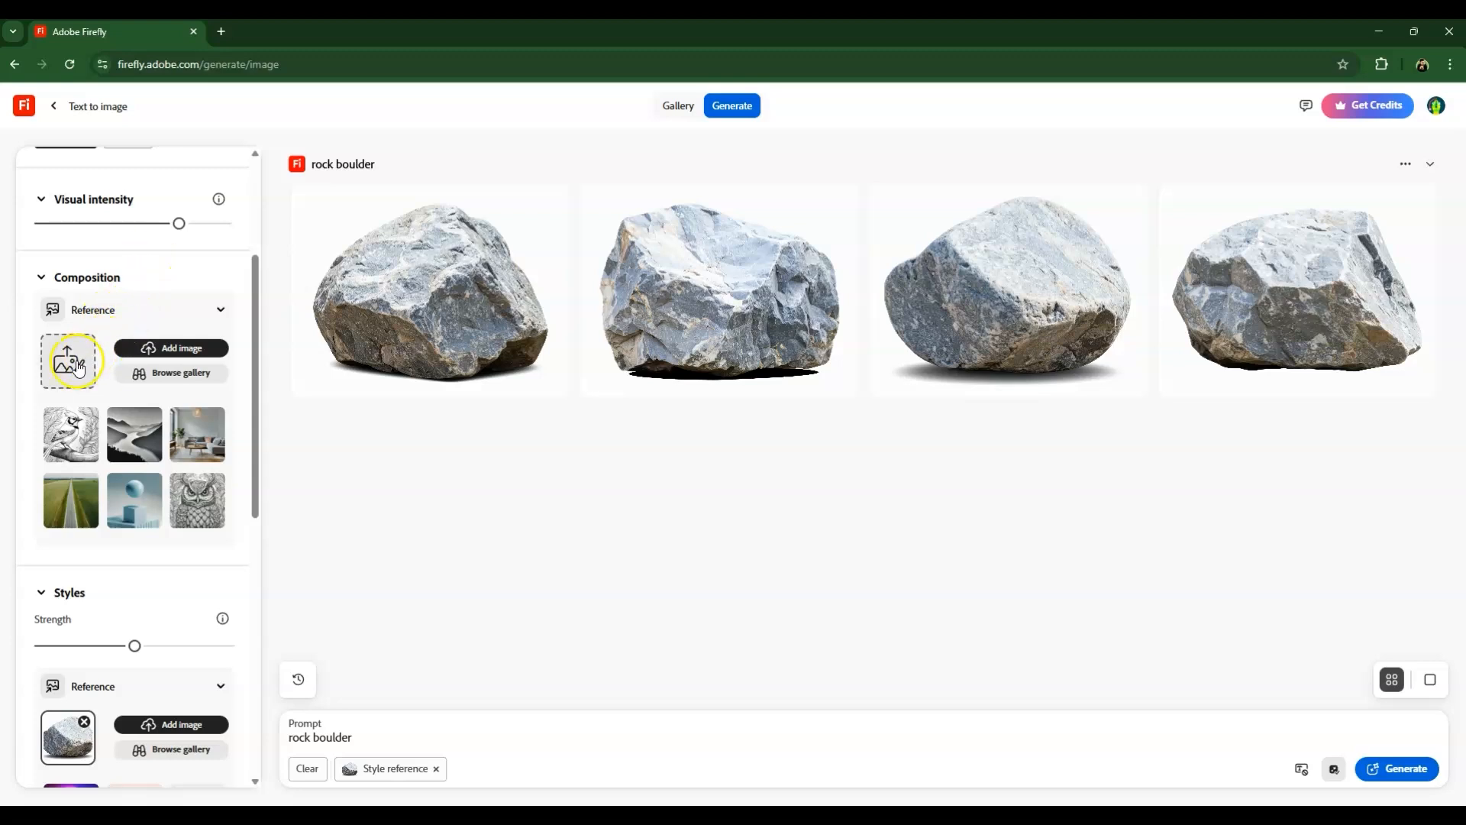
click(170, 168)
click(582, 401)
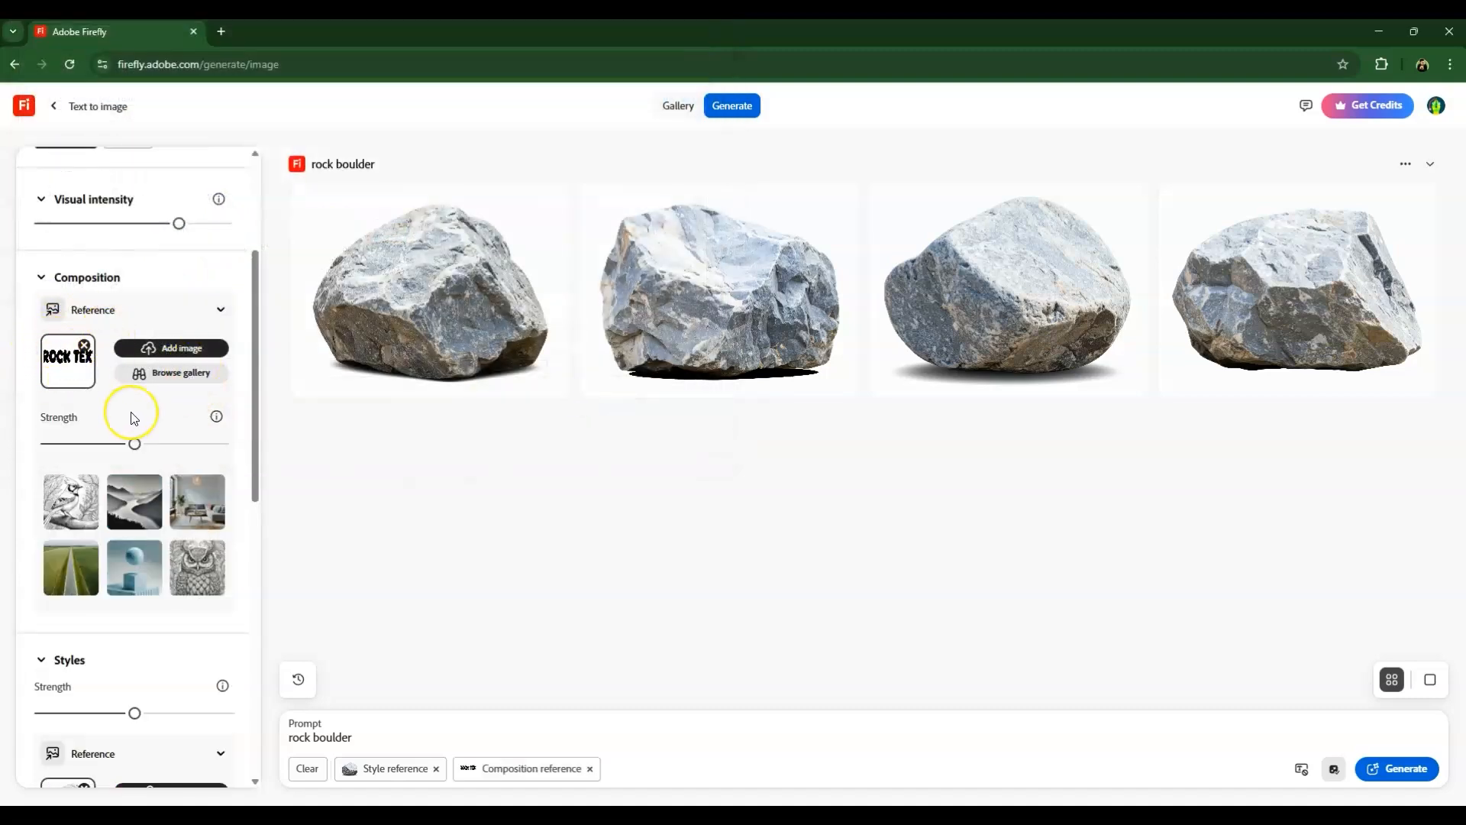
Raise the Styles strength to its maximum.
scroll(131, 412, down, 5)
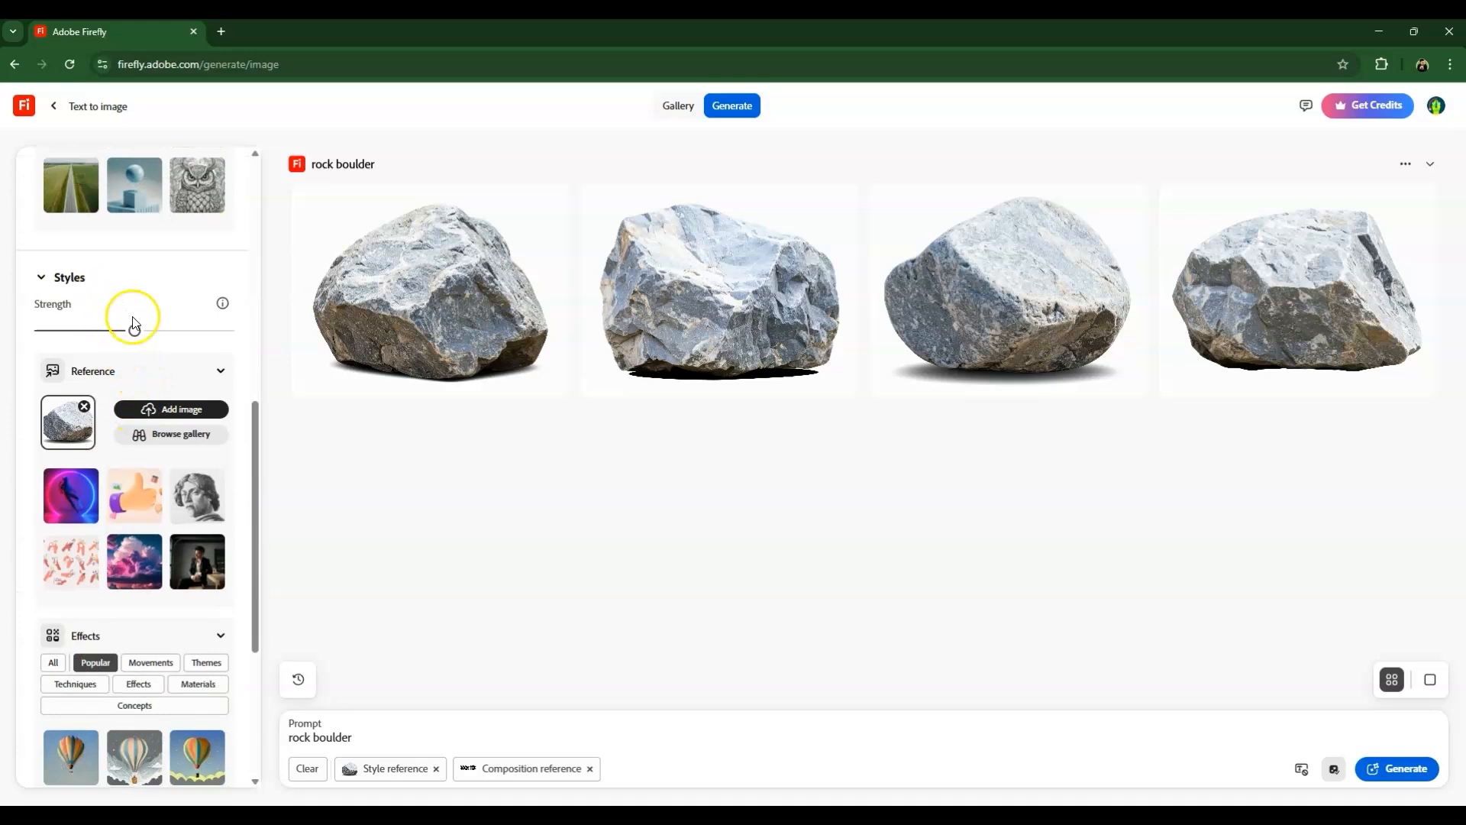
drag(153, 330, 229, 330)
scroll(133, 403, down, 1)
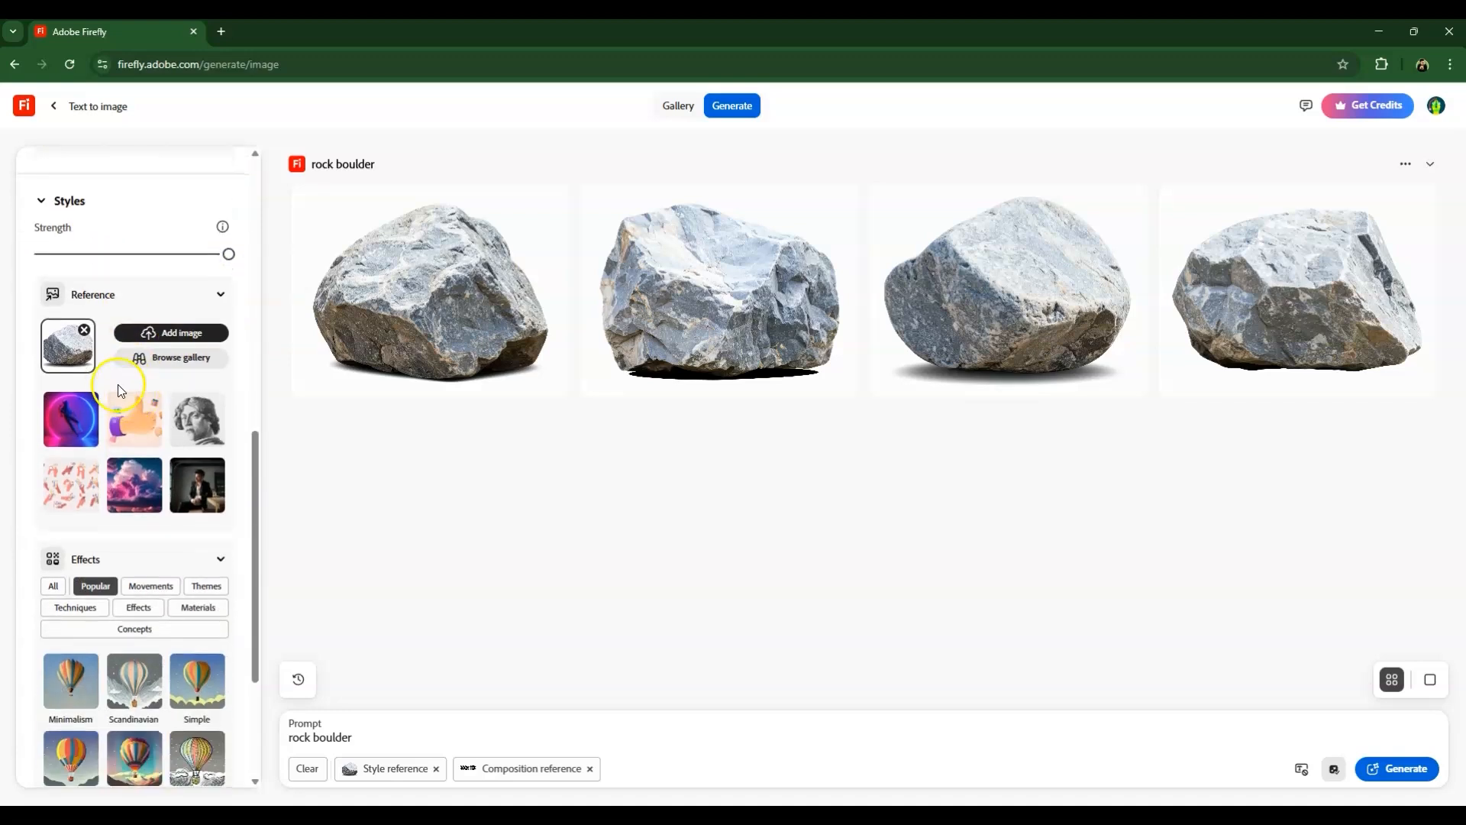
Apply the Hyper realistic effect from the Themes category.
scroll(127, 387, down, 2)
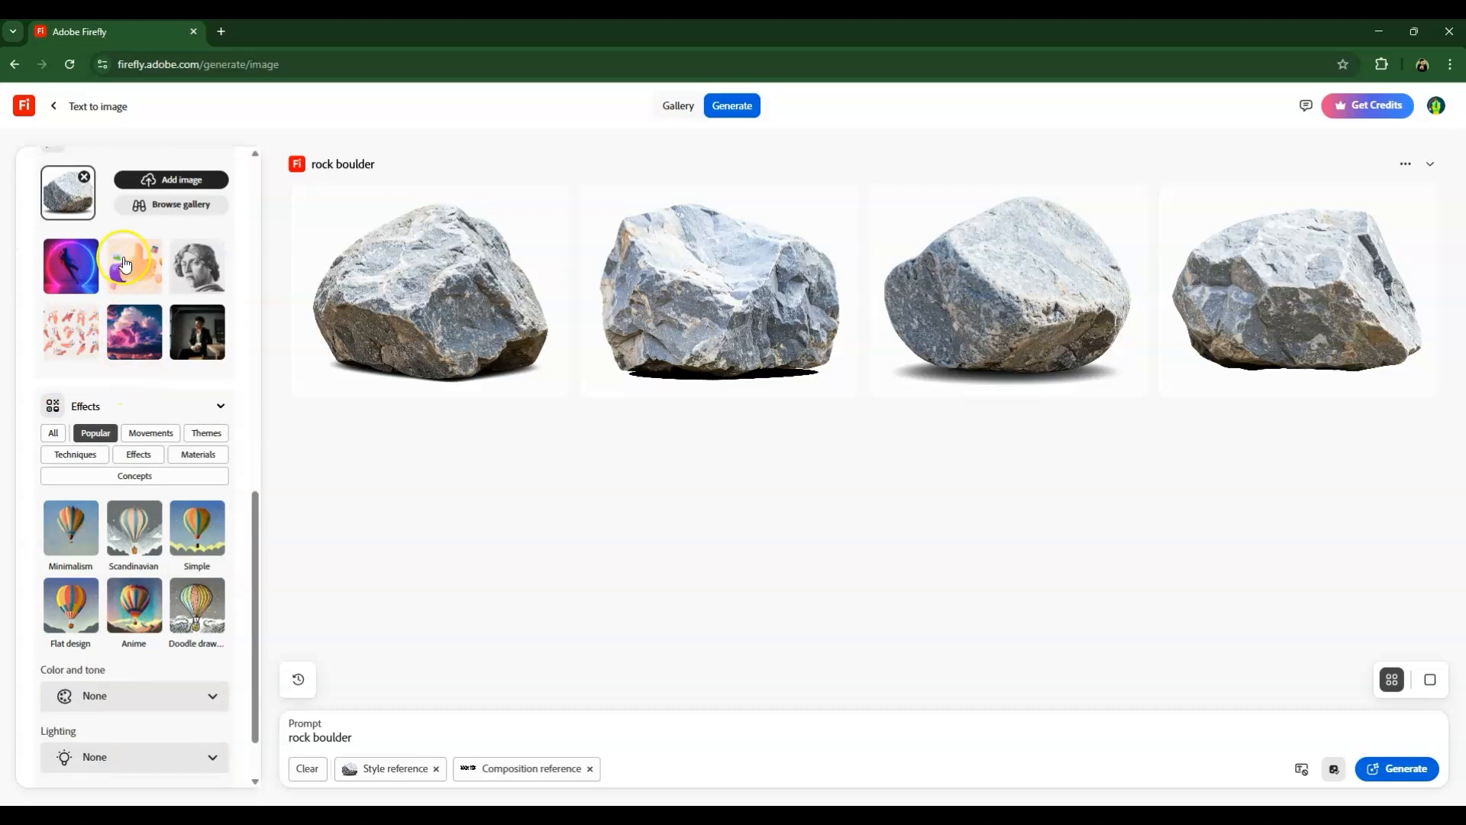
scroll(130, 343, up, 1)
scroll(136, 276, down, 2)
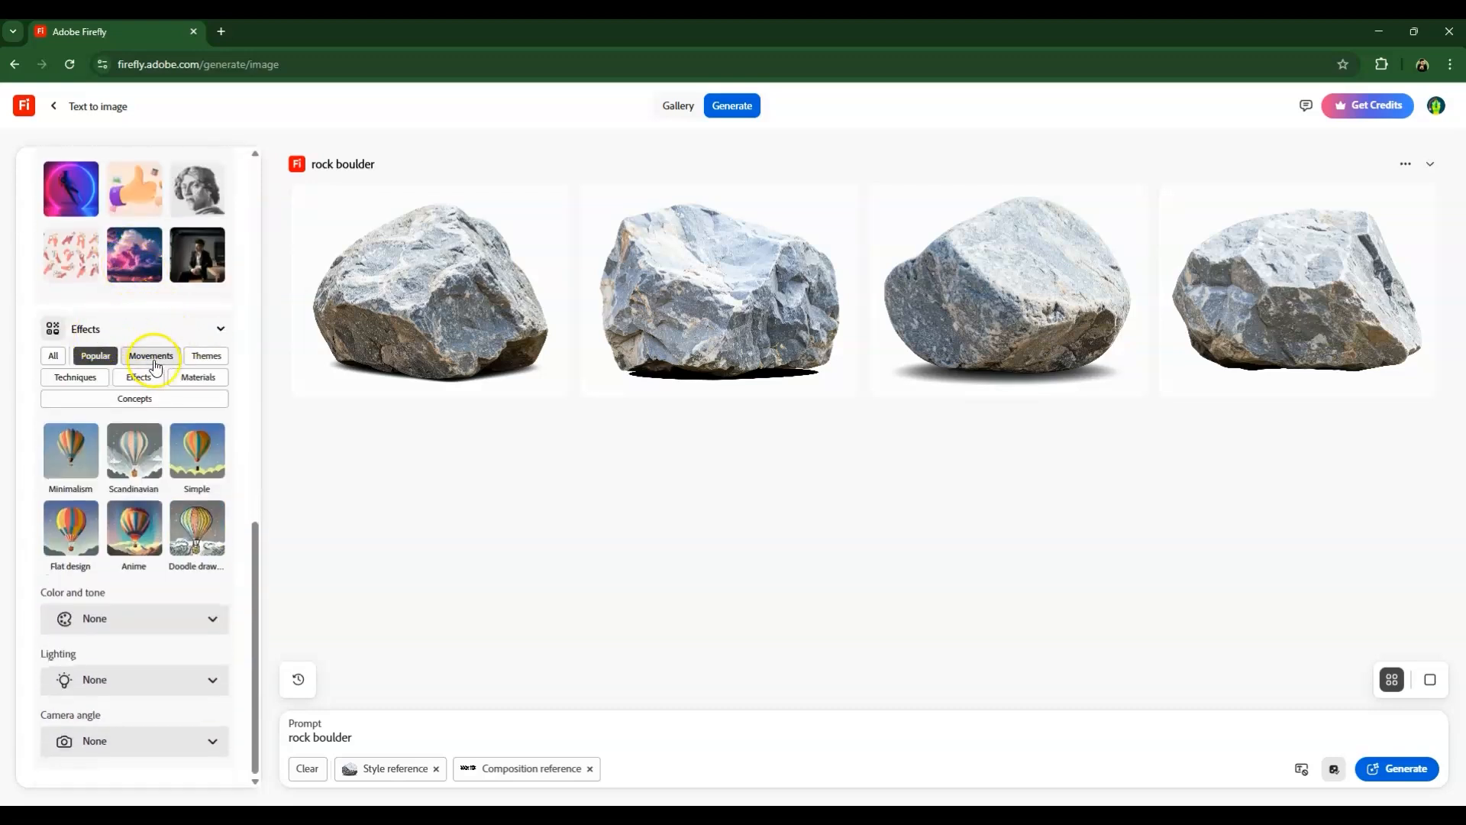
click(203, 359)
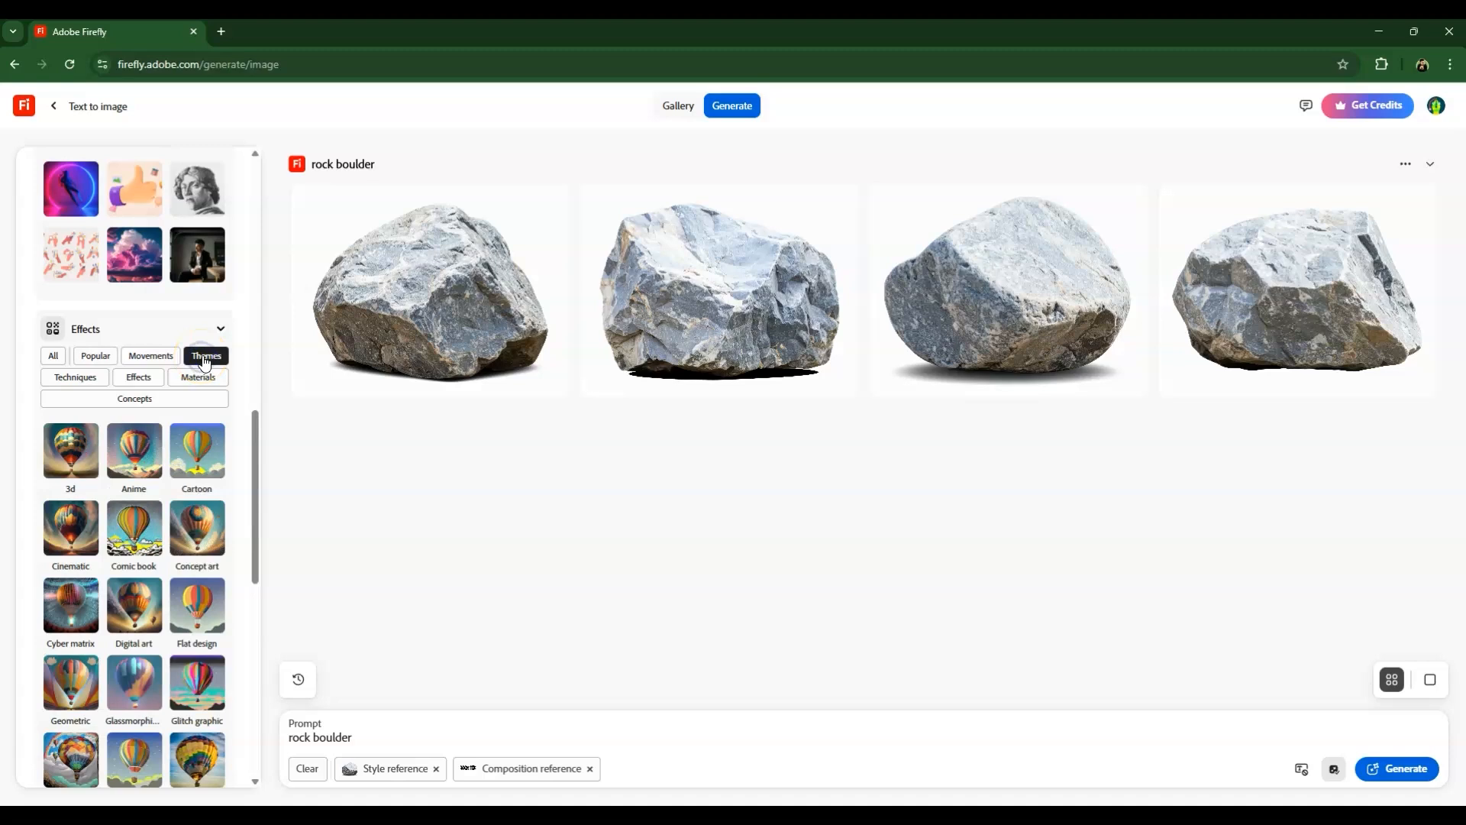
scroll(200, 473, down, 4)
click(201, 478)
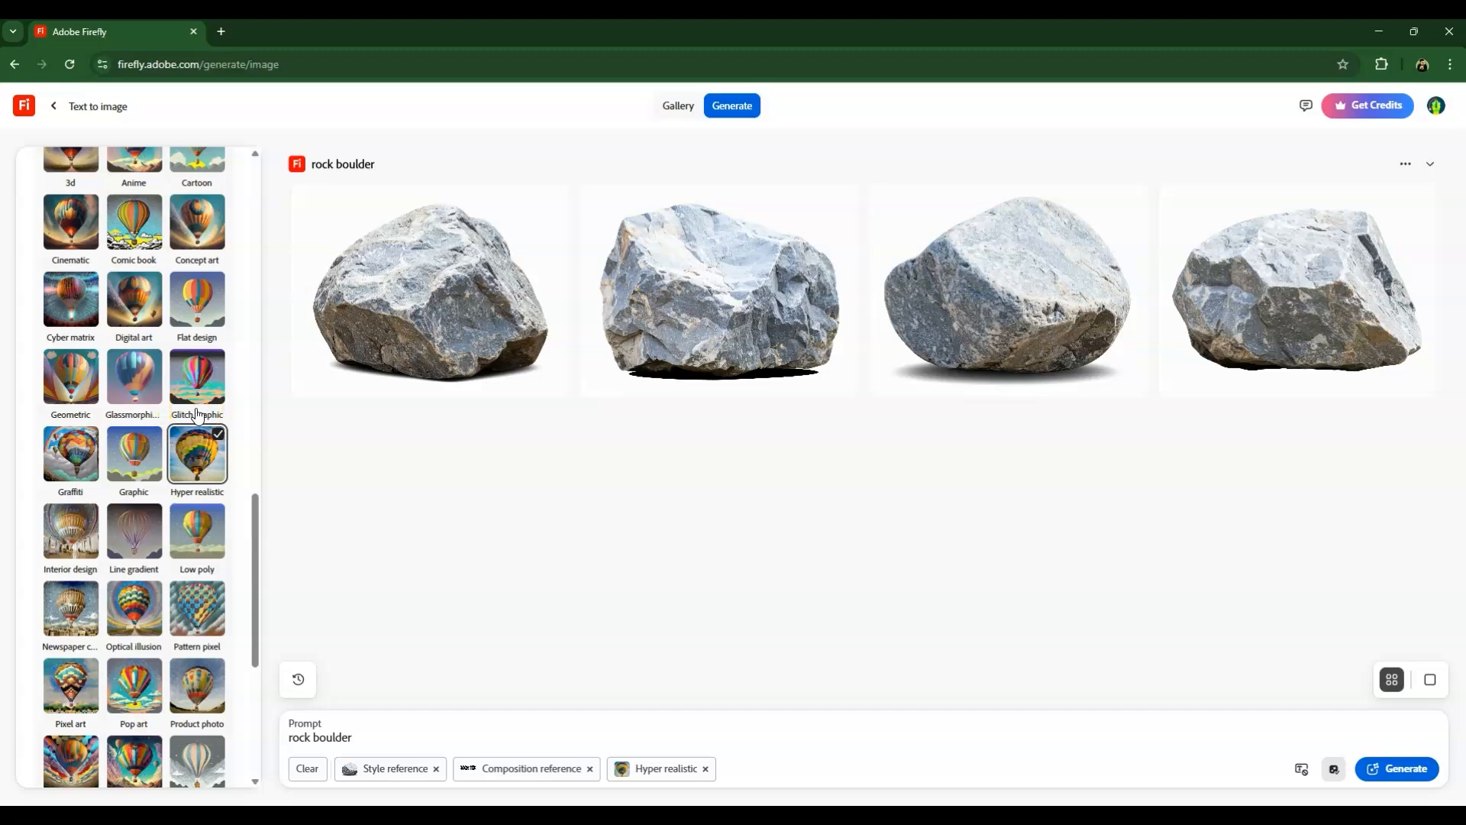
Replace the prompt with "turn the text into rock texture on the grass with solid background color" and generate images.
scroll(183, 474, down, 4)
scroll(172, 498, down, 1)
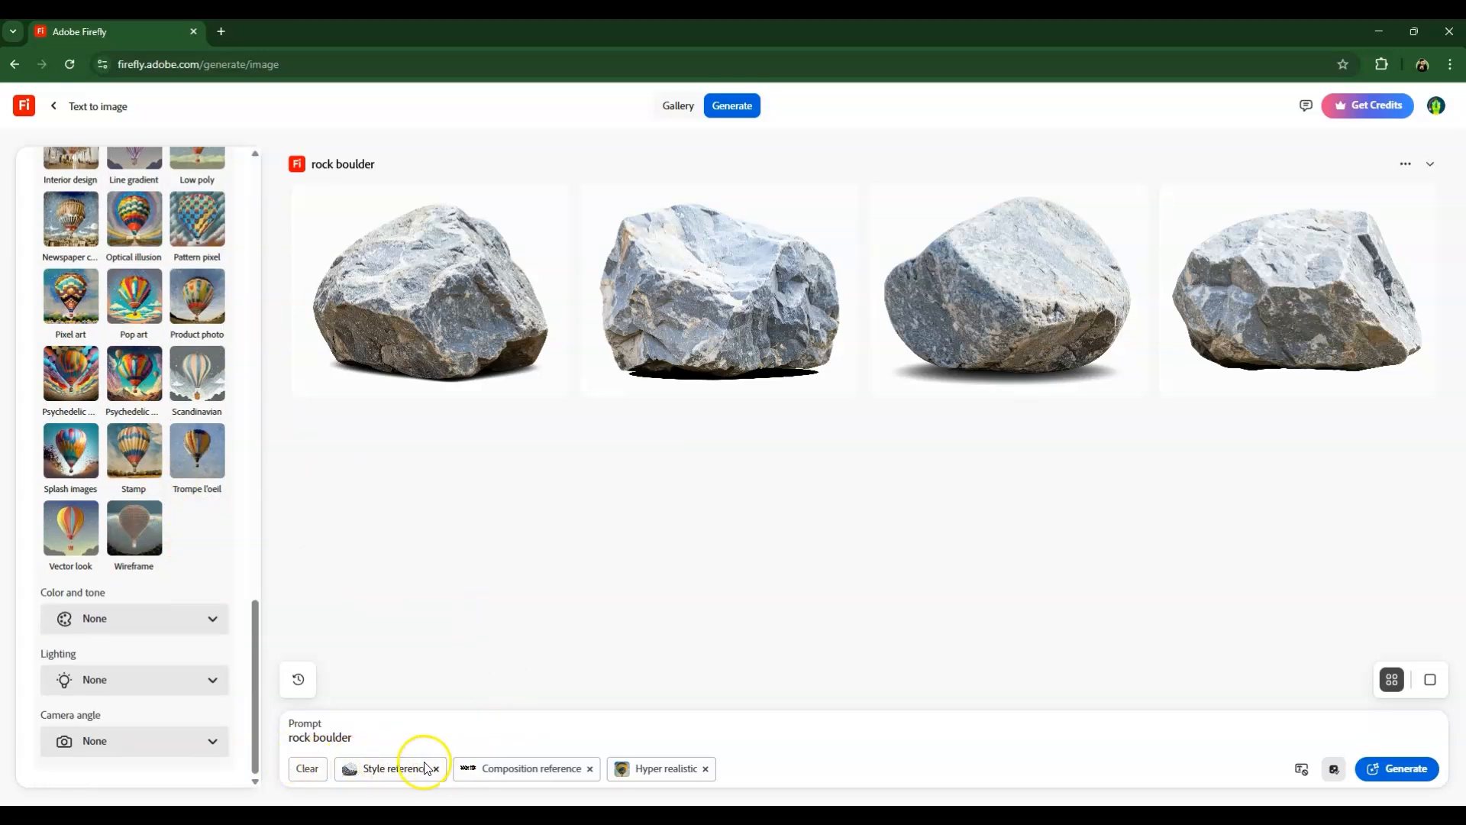
drag(374, 738, 229, 747)
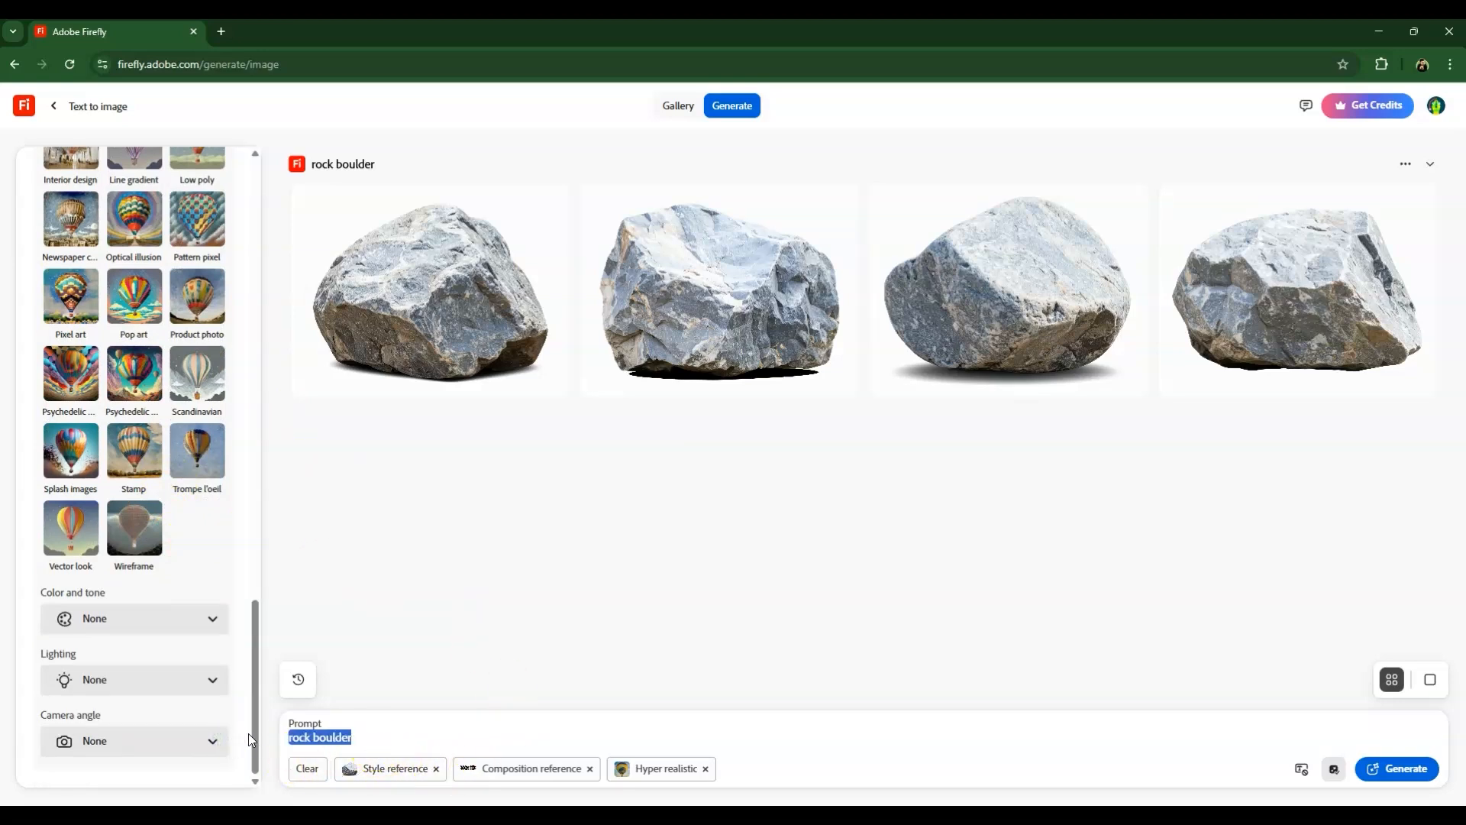
text(turn the text in to)
key(BackSpace)
key(BackSpace)
key(BackSpace)
key(BackSpace)
text(to rock)
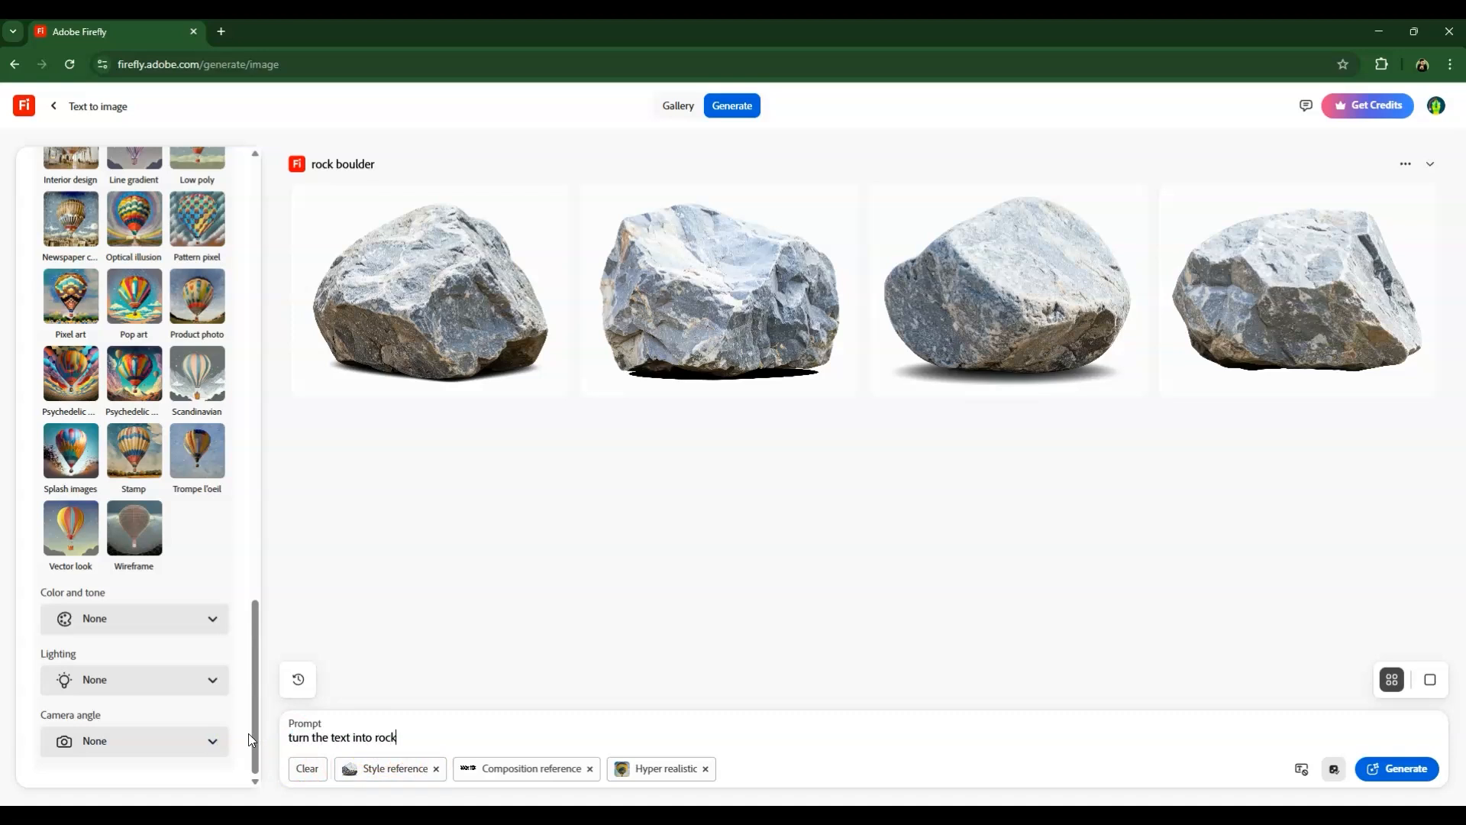
text( texture on the grass with solid background color)
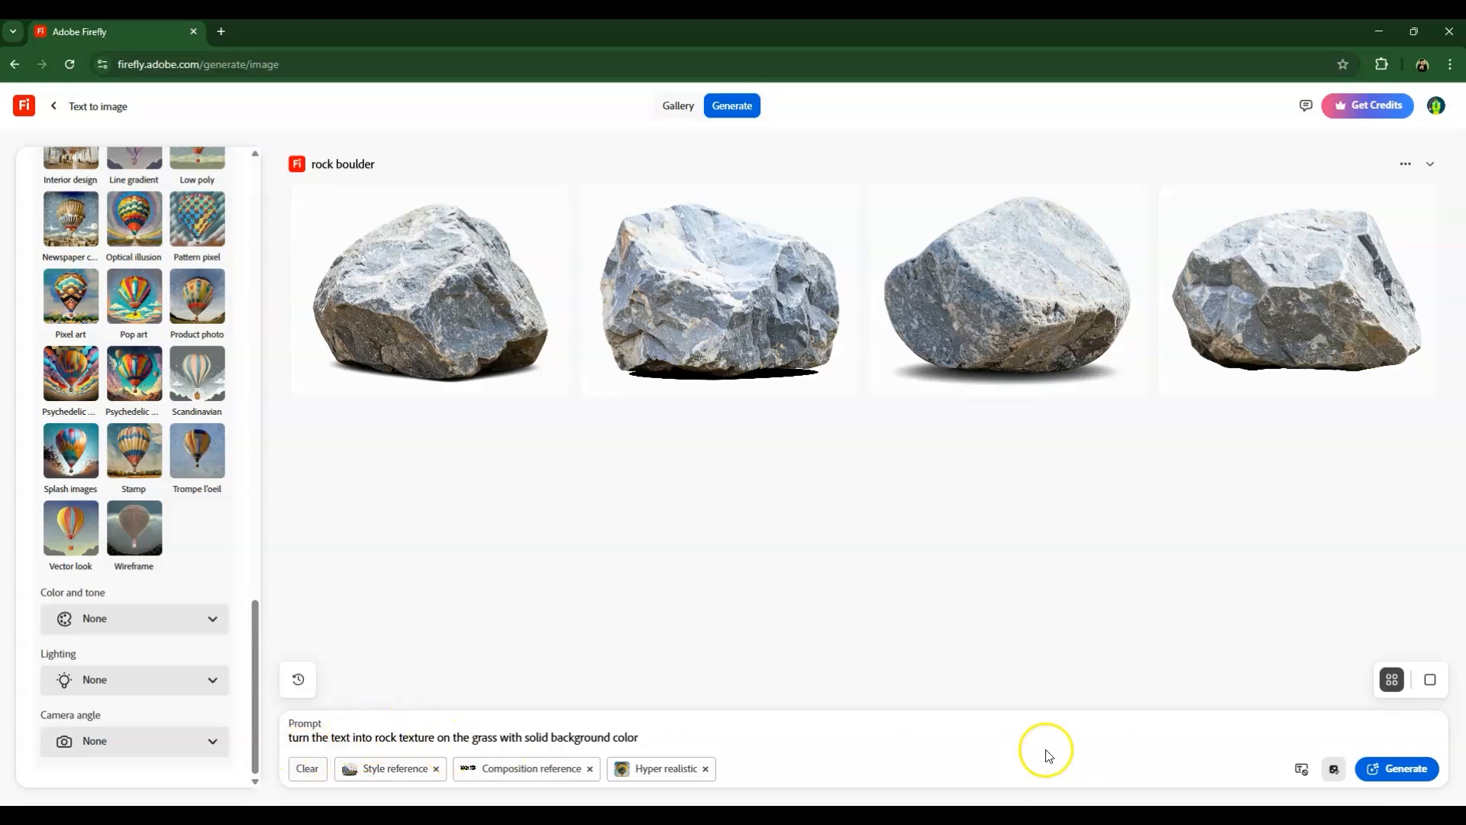
click(1396, 768)
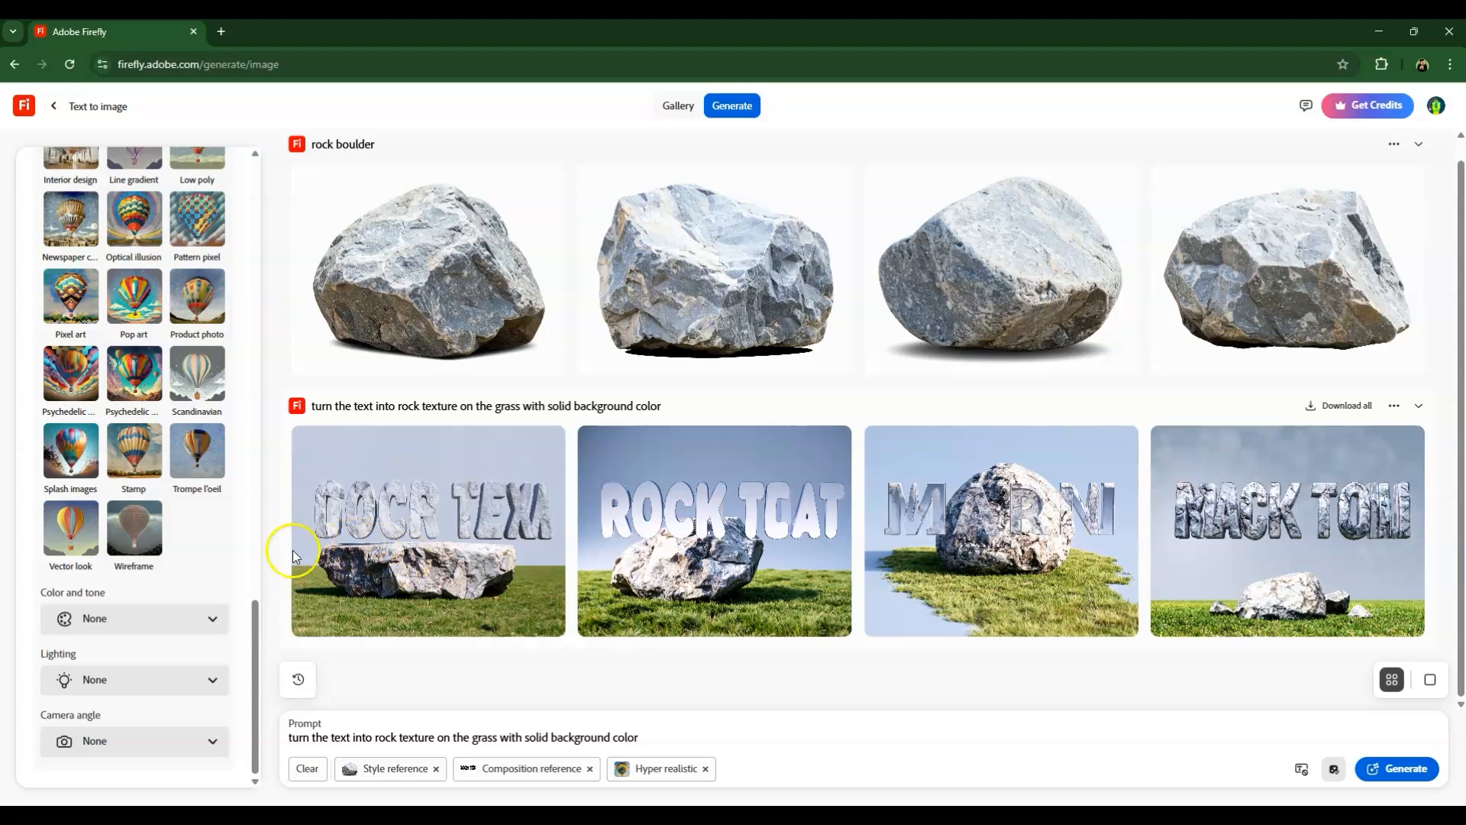
Raise the composition reference strength to its maximum and generate the images again.
scroll(77, 434, up, 5)
scroll(77, 434, up, 10)
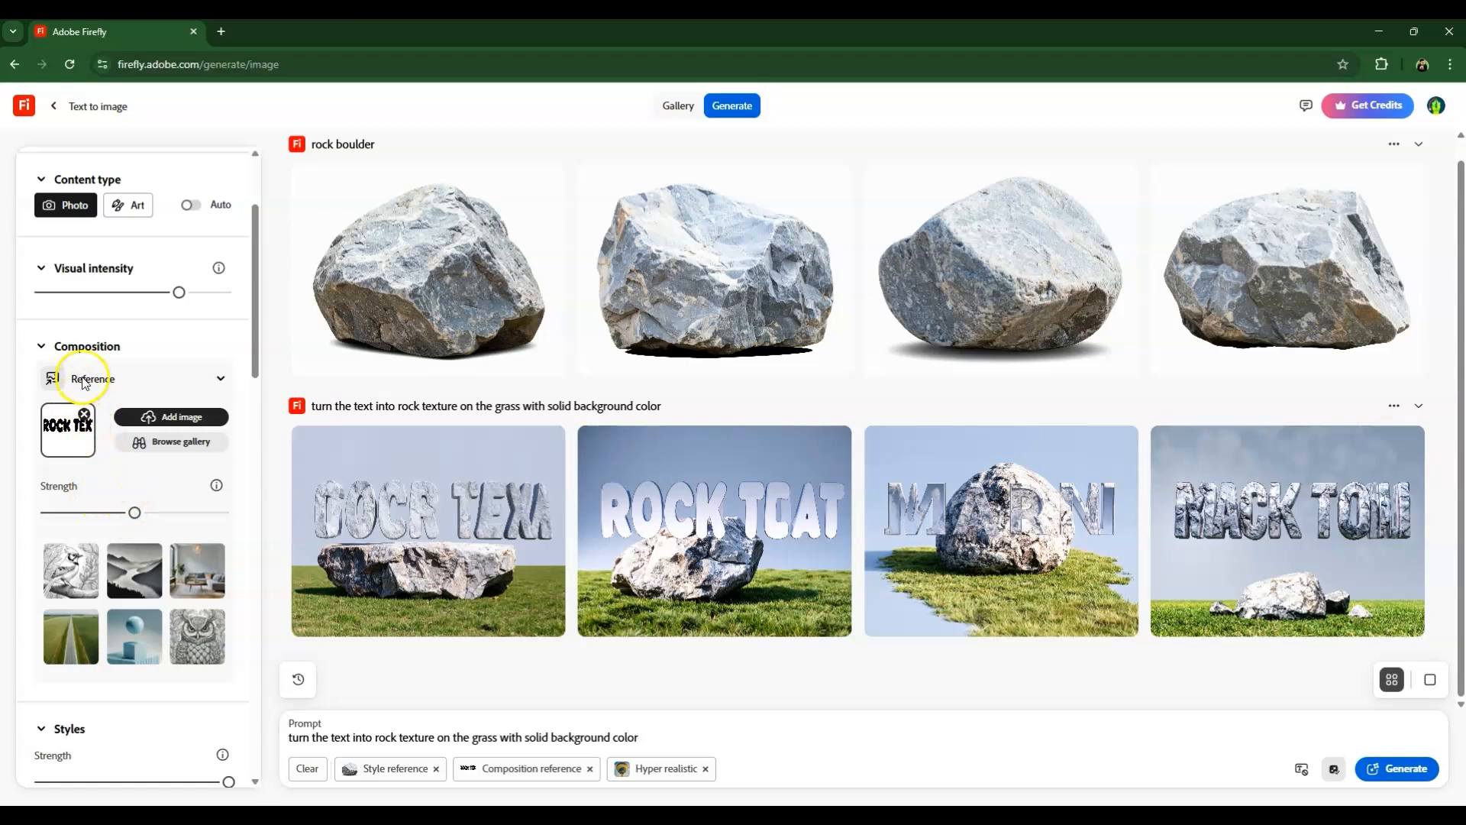
drag(135, 512, 245, 524)
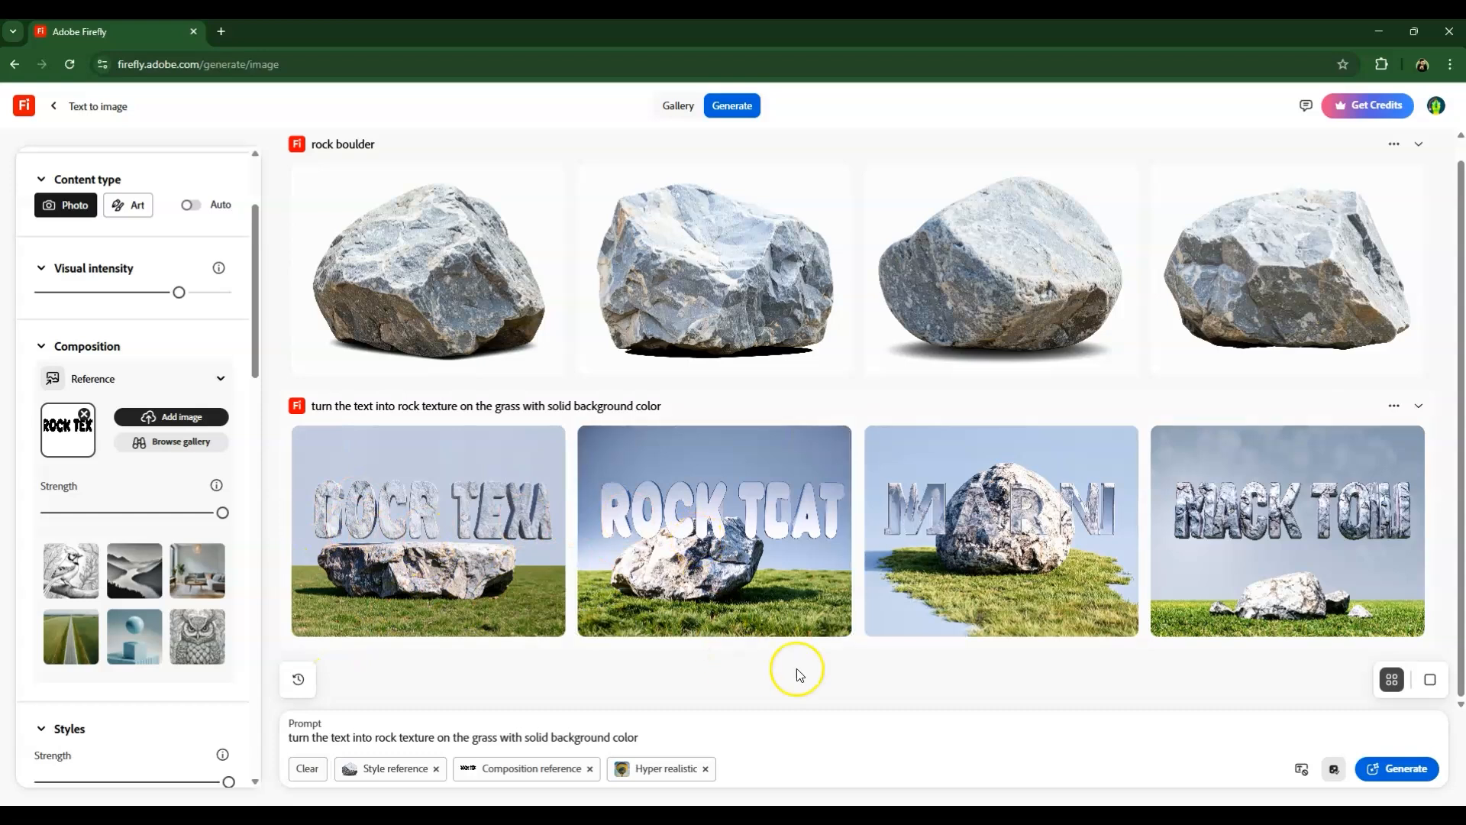
click(1397, 768)
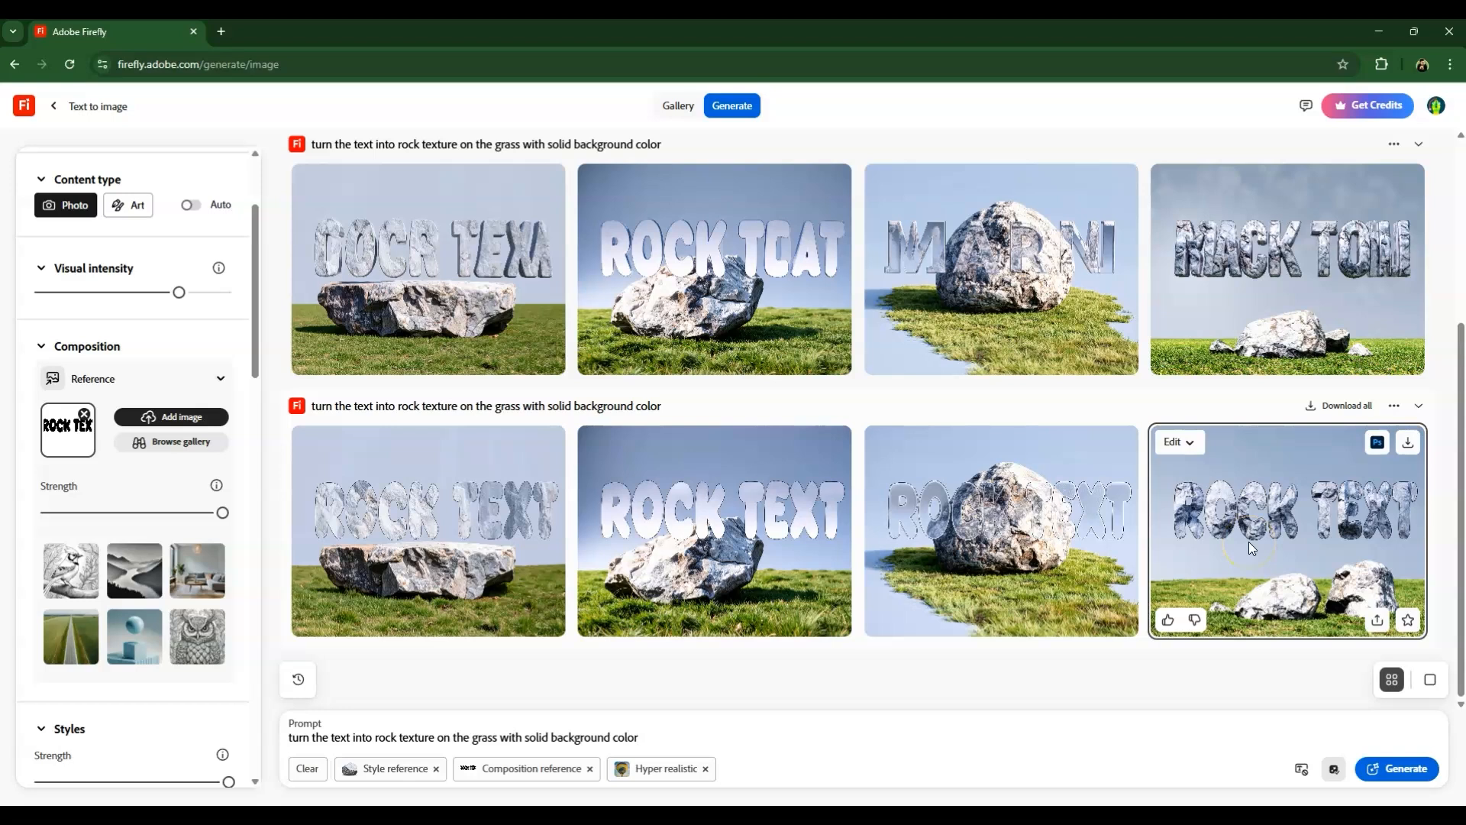
Add the 3d theme effect alongside Hyper realistic and generate a new set of images.
scroll(134, 458, down, 10)
click(137, 312)
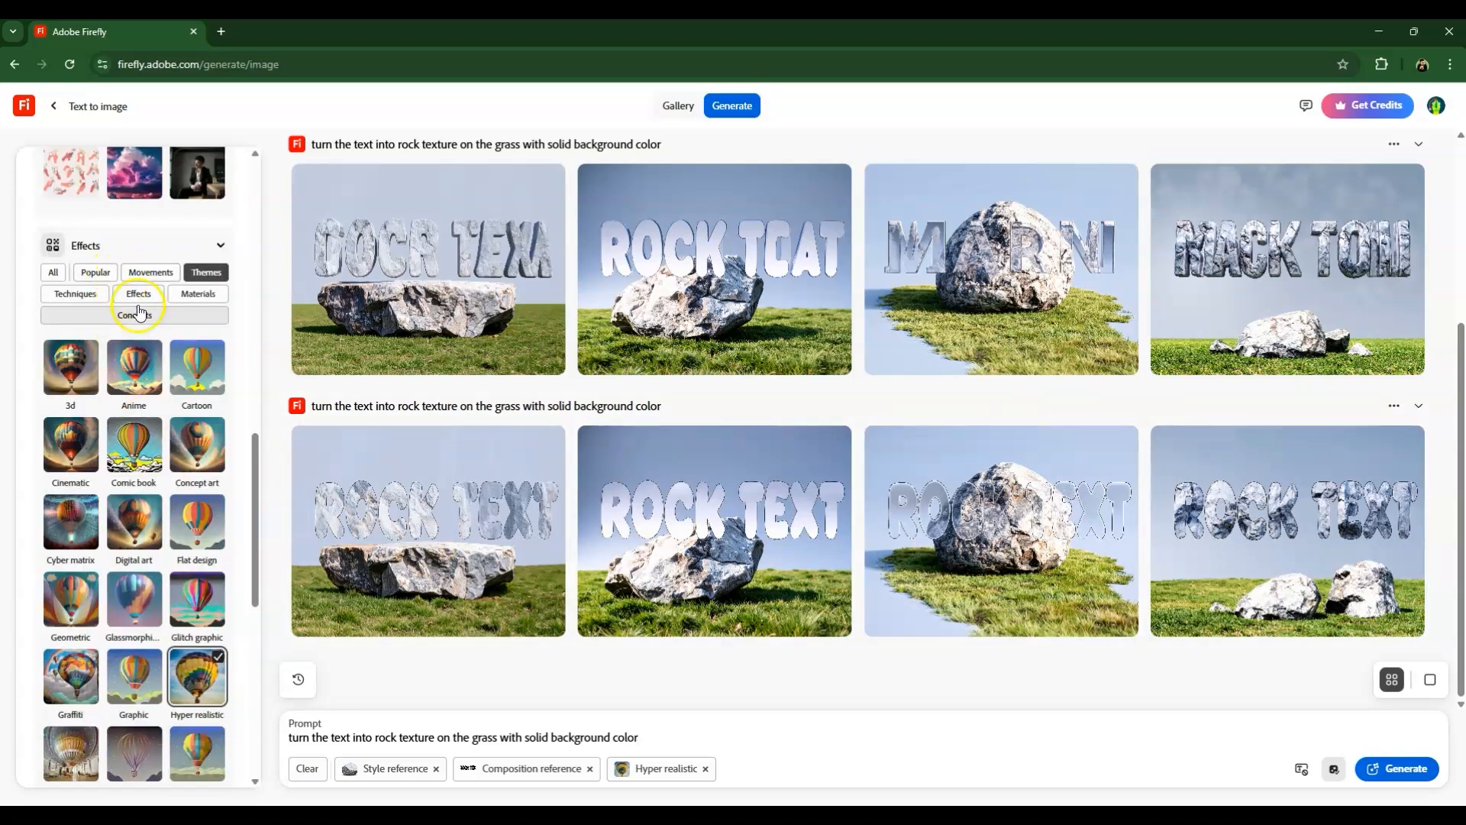
click(67, 375)
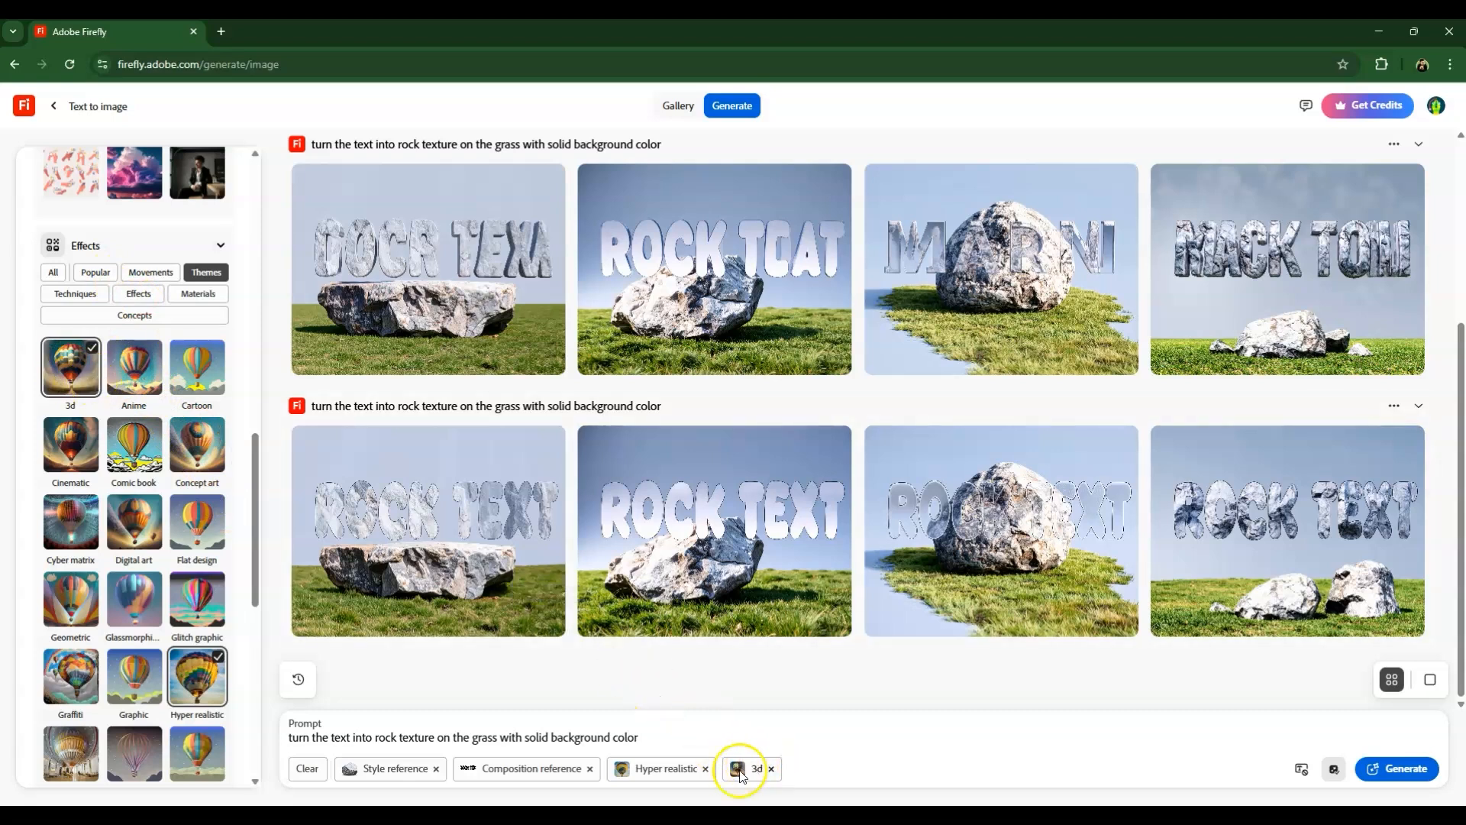
click(1406, 769)
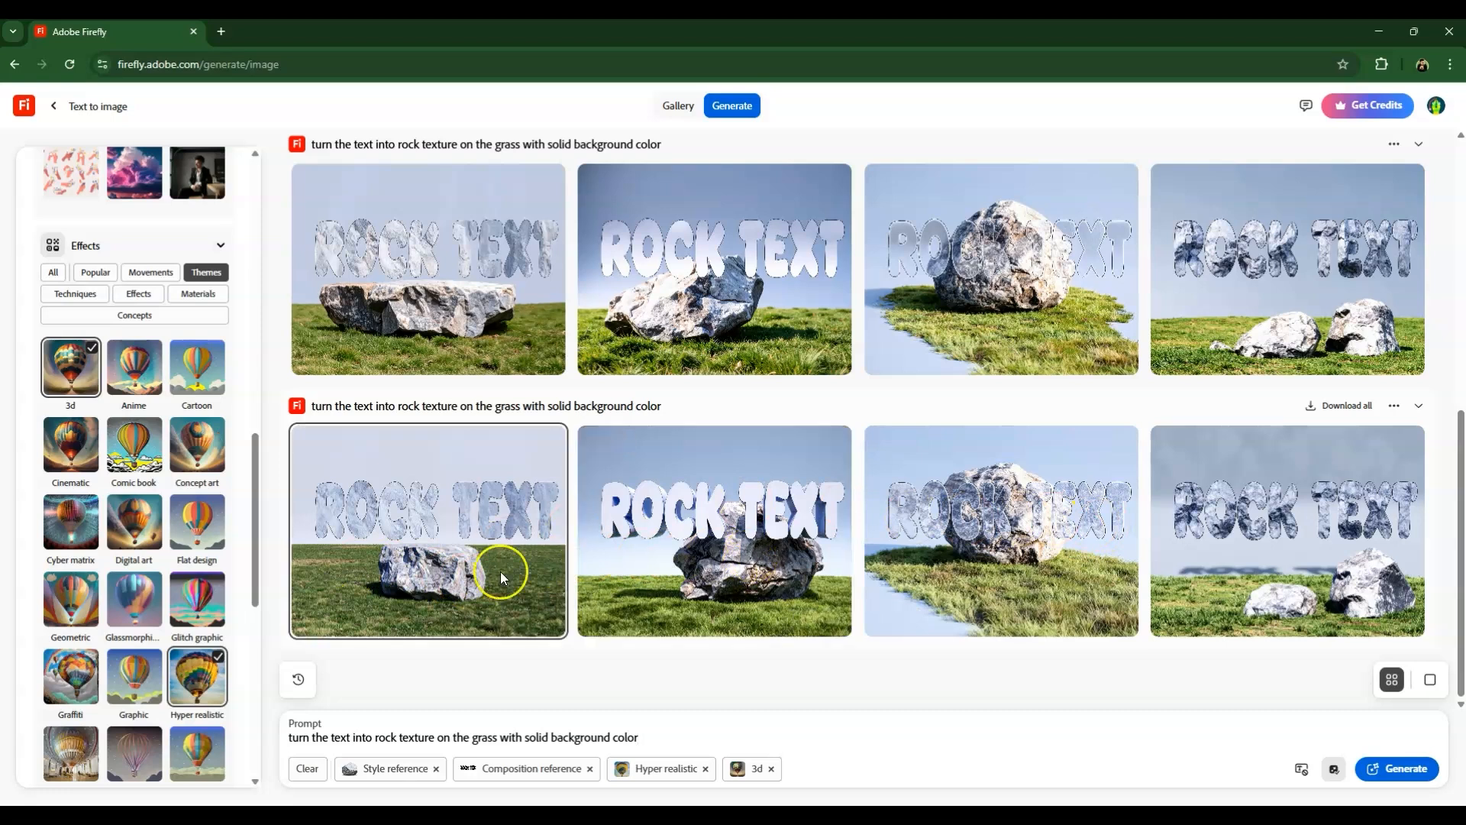
Add the Claymation and 3d patterns effects from the Materials category and generate the images again.
scroll(153, 458, down, 8)
scroll(159, 446, up, 7)
scroll(153, 428, up, 2)
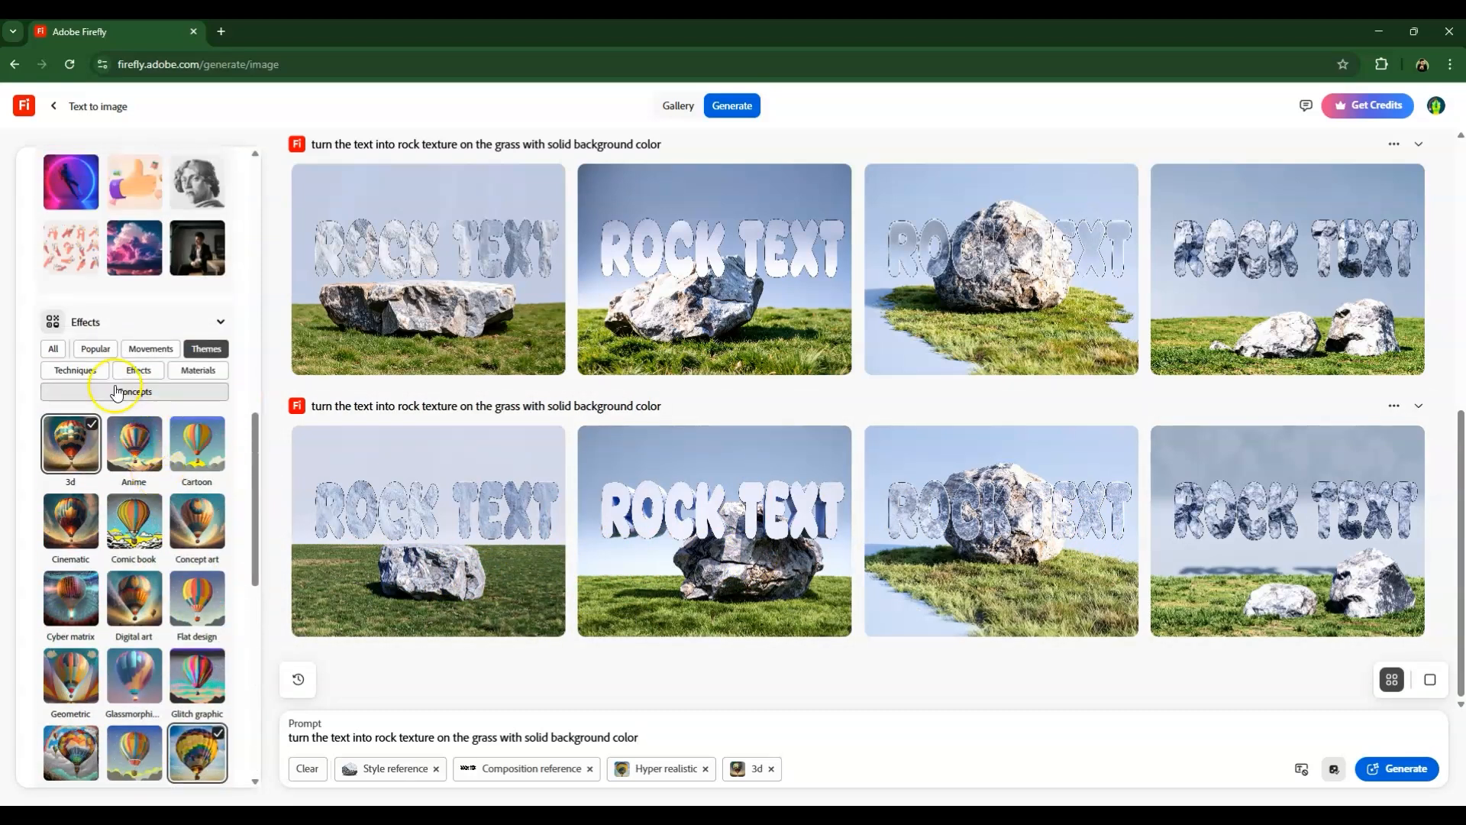
click(191, 371)
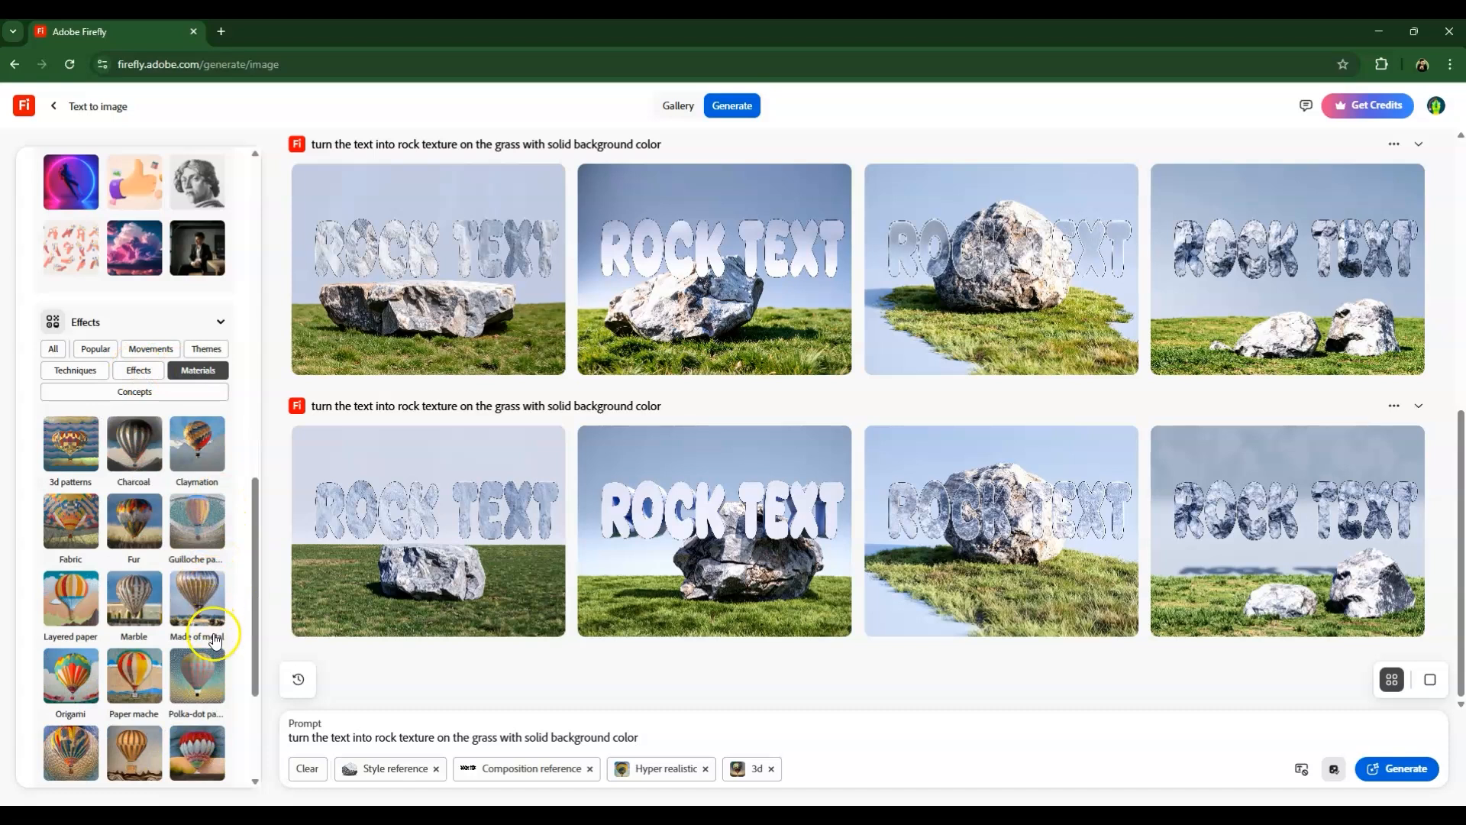
click(197, 447)
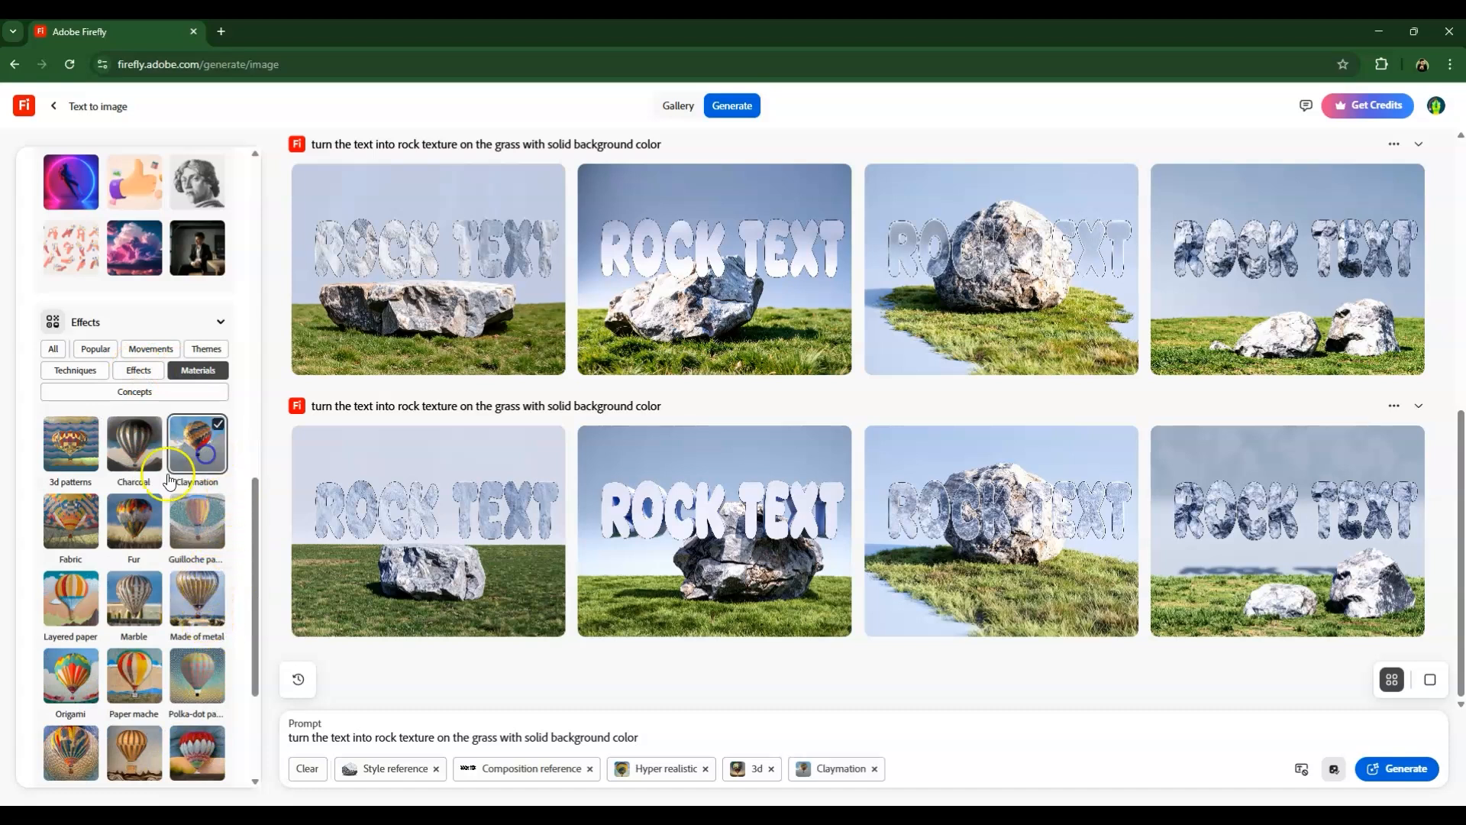
click(56, 464)
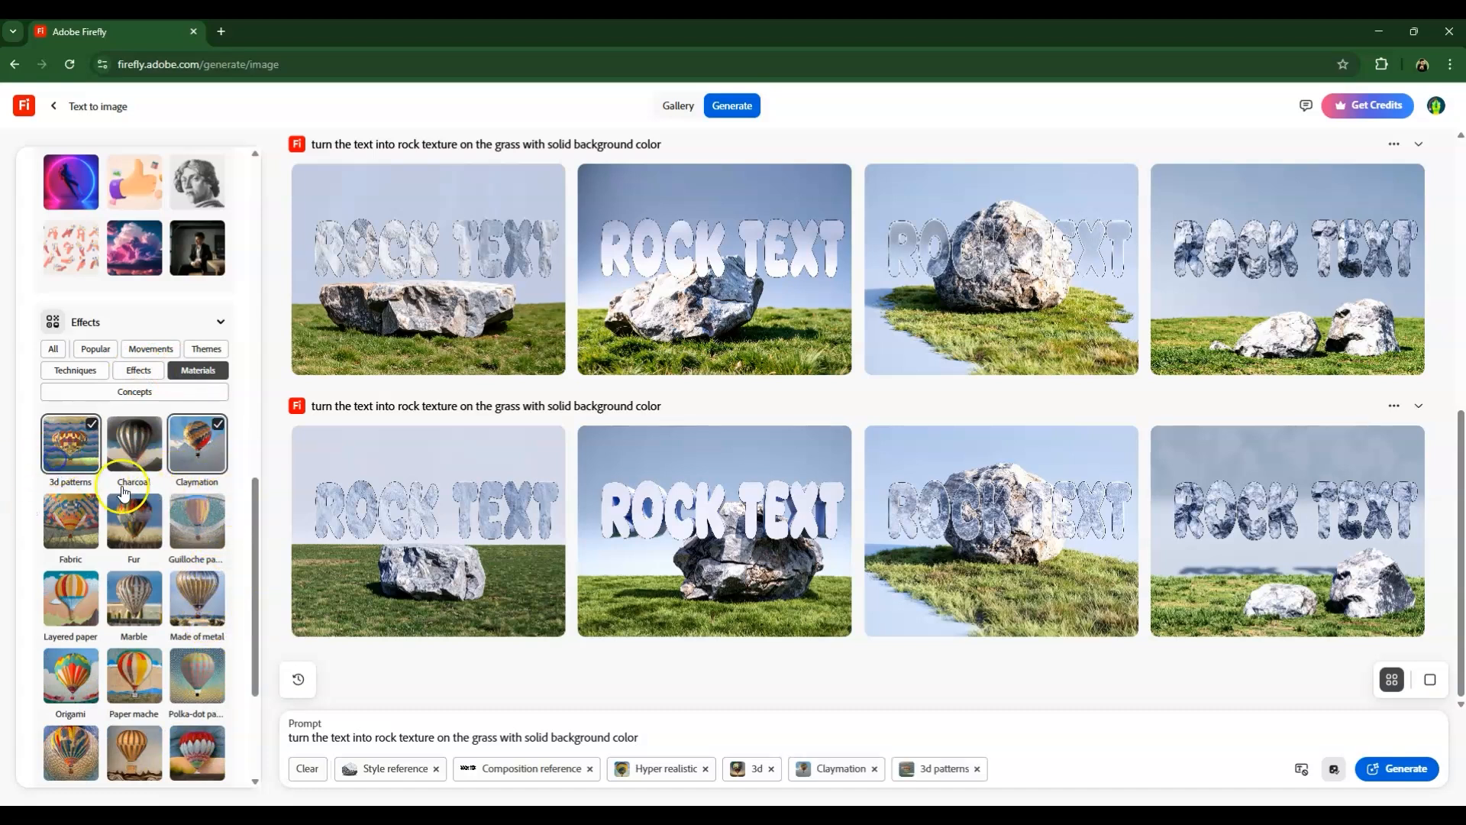
click(1396, 774)
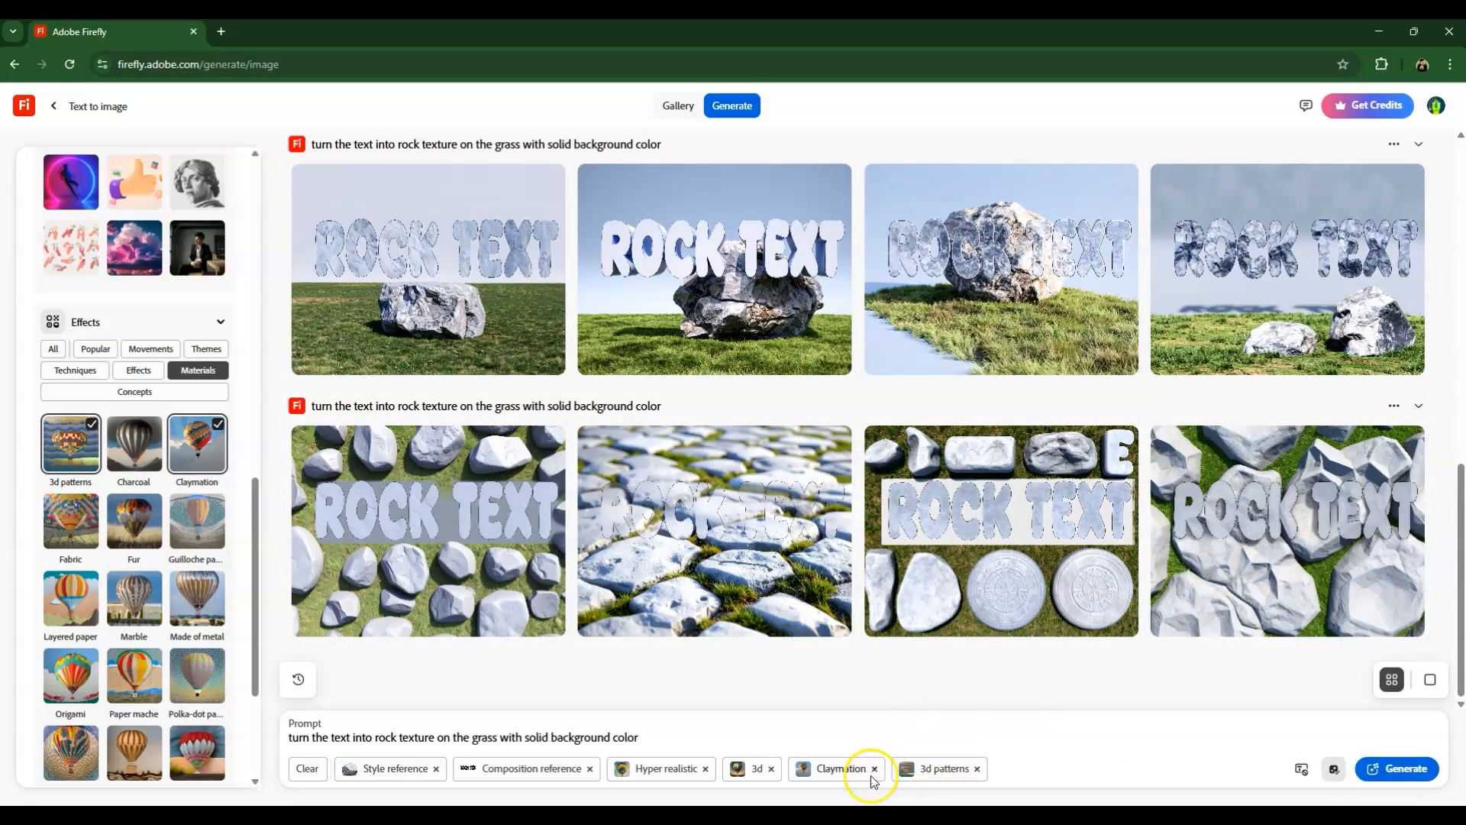
Remove the 3d patterns effect, keeping Claymation, and generate another set of images.
click(977, 768)
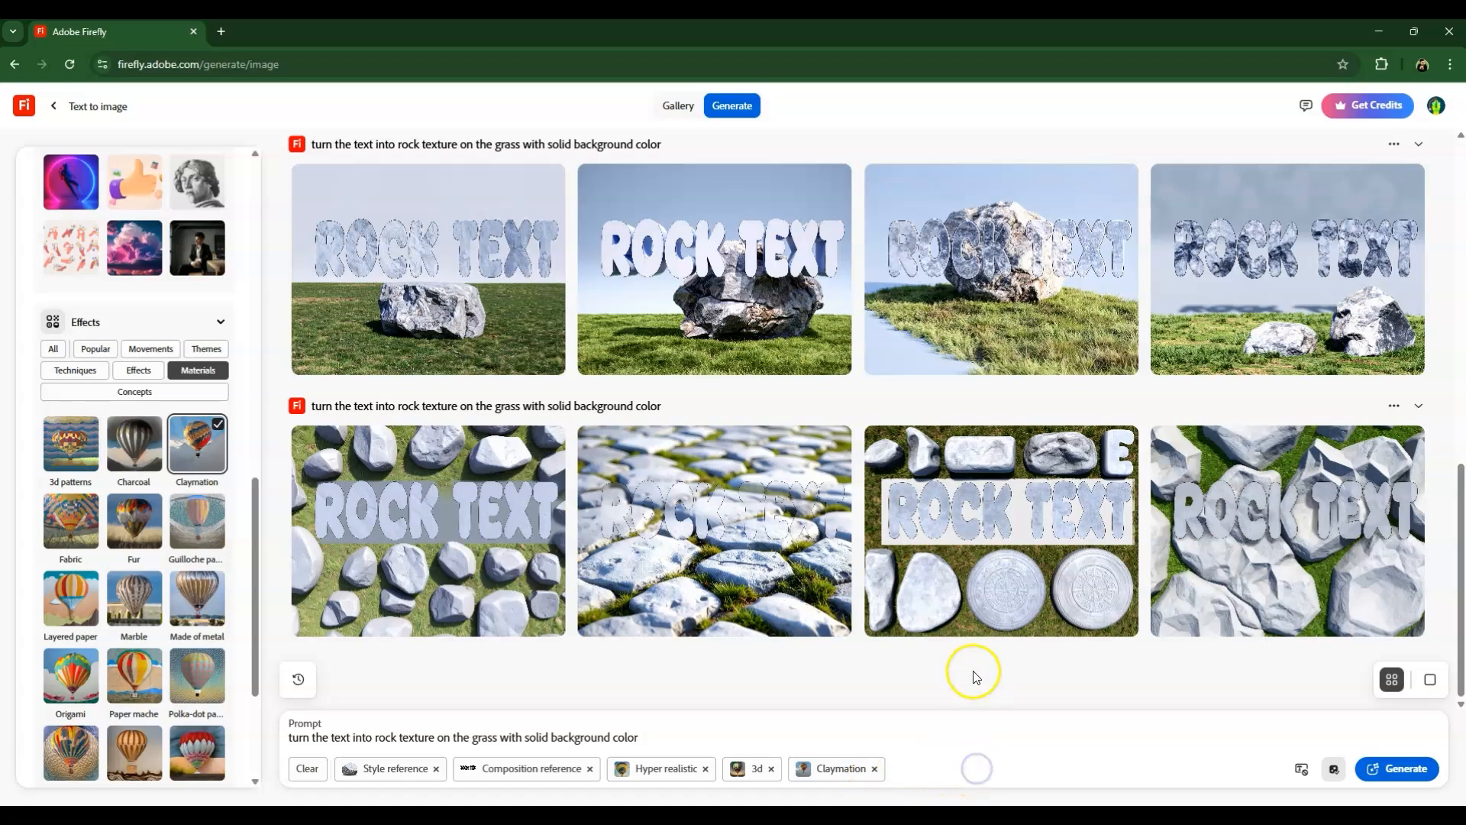
click(1397, 769)
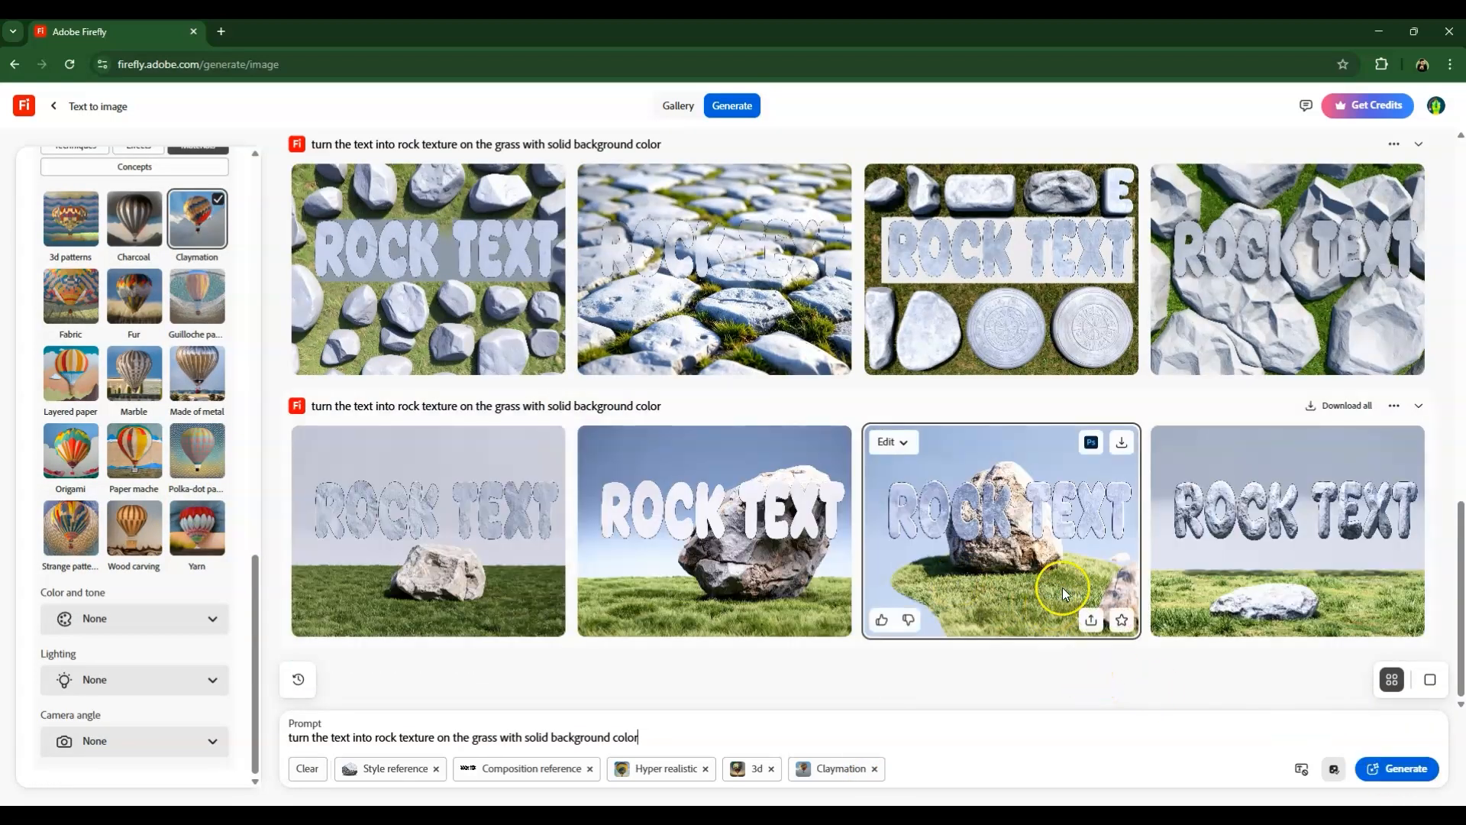
Open the fourth image of the newest ROCK TEXT set enlarged and download it.
click(1248, 558)
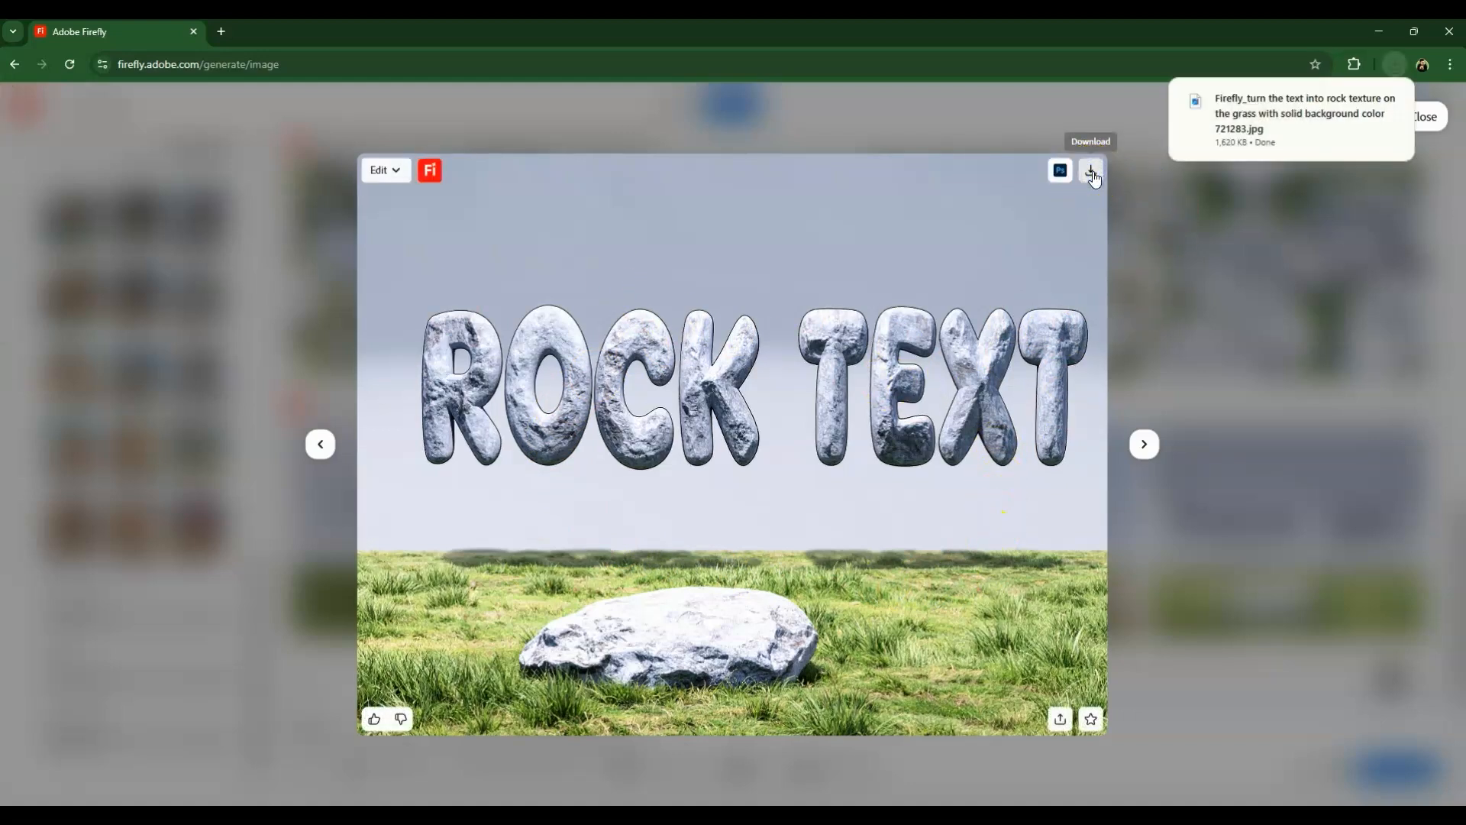
click(1041, 374)
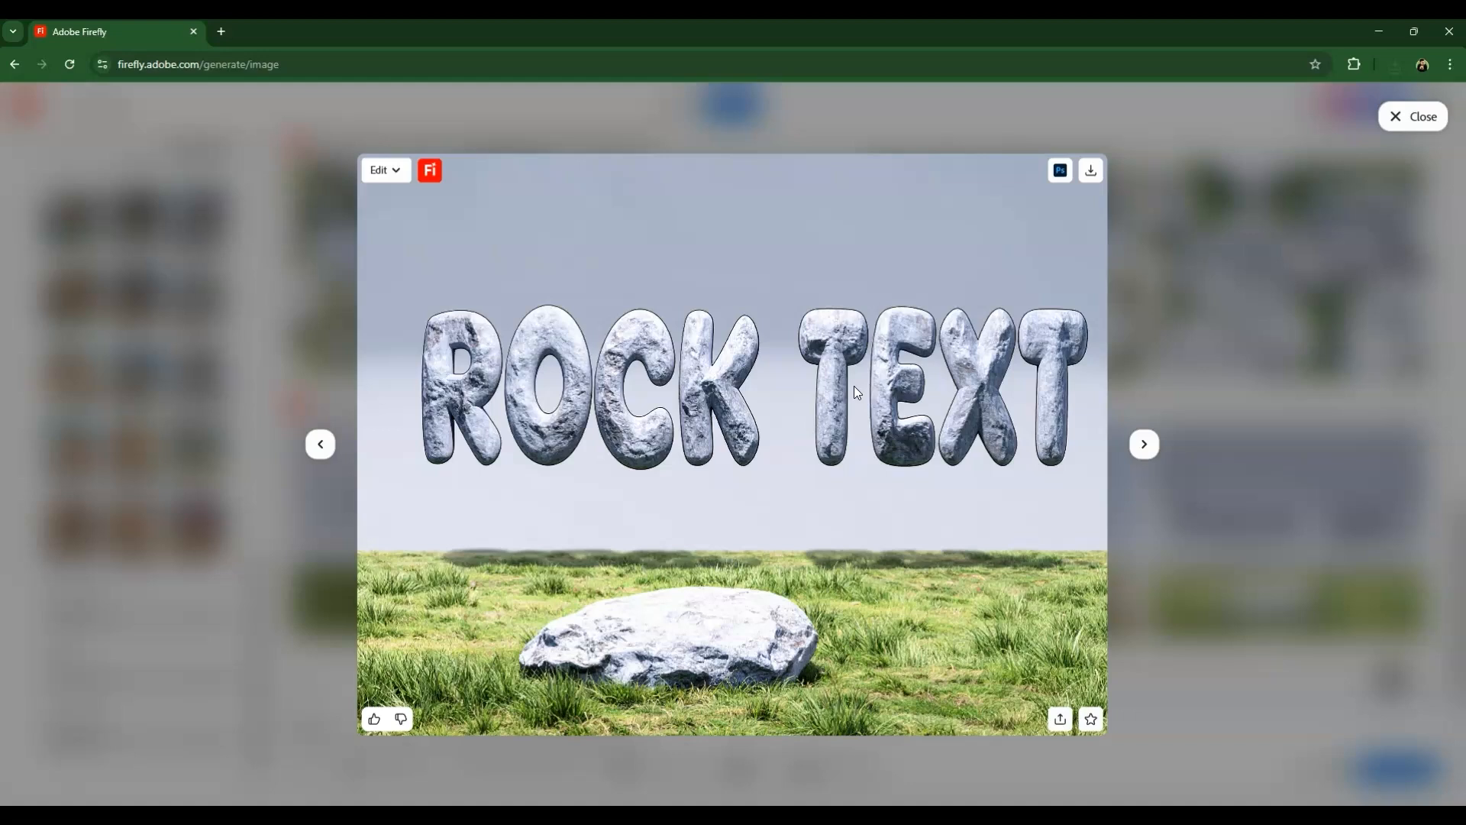
click(762, 229)
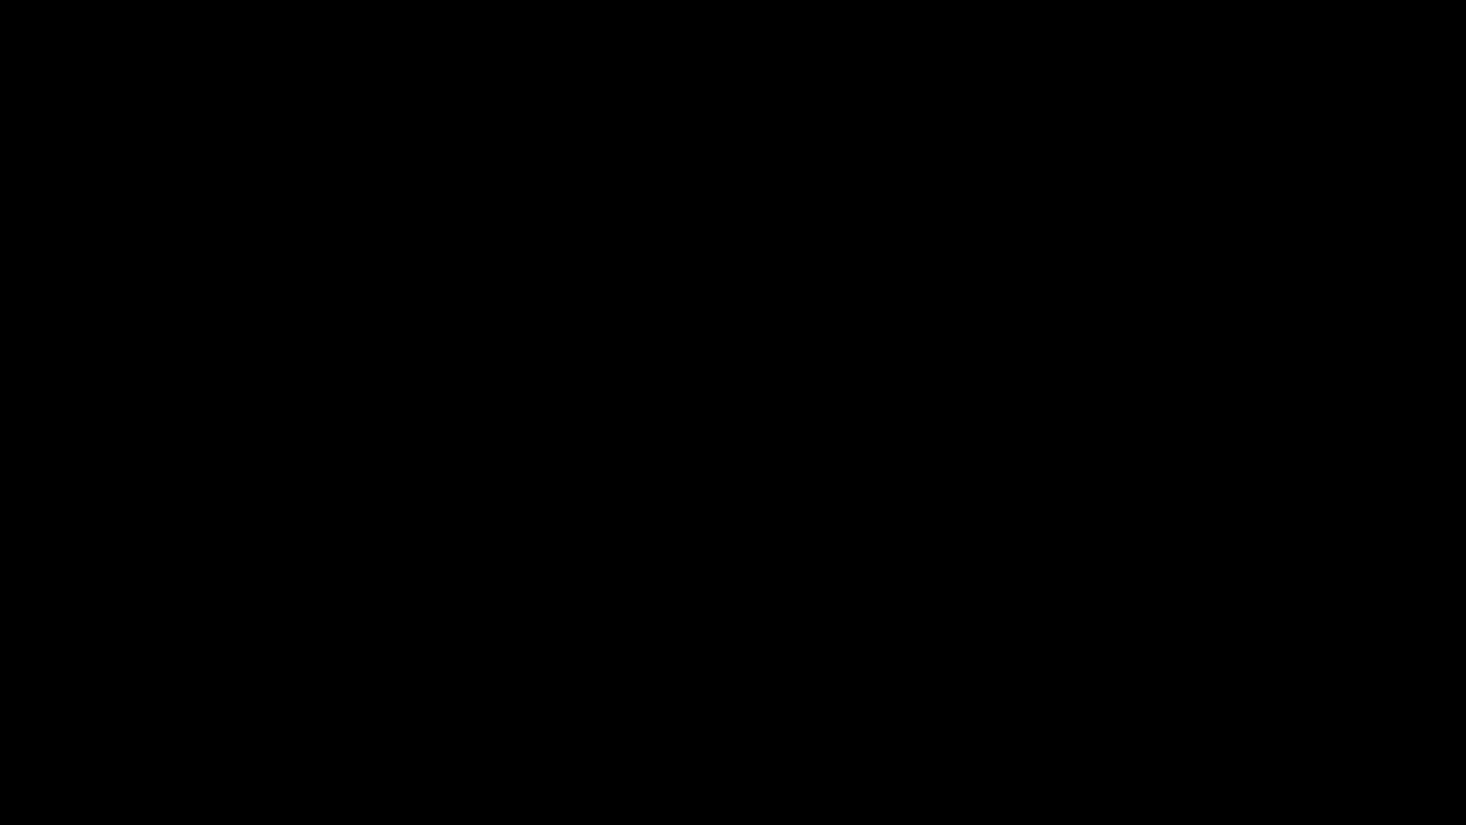